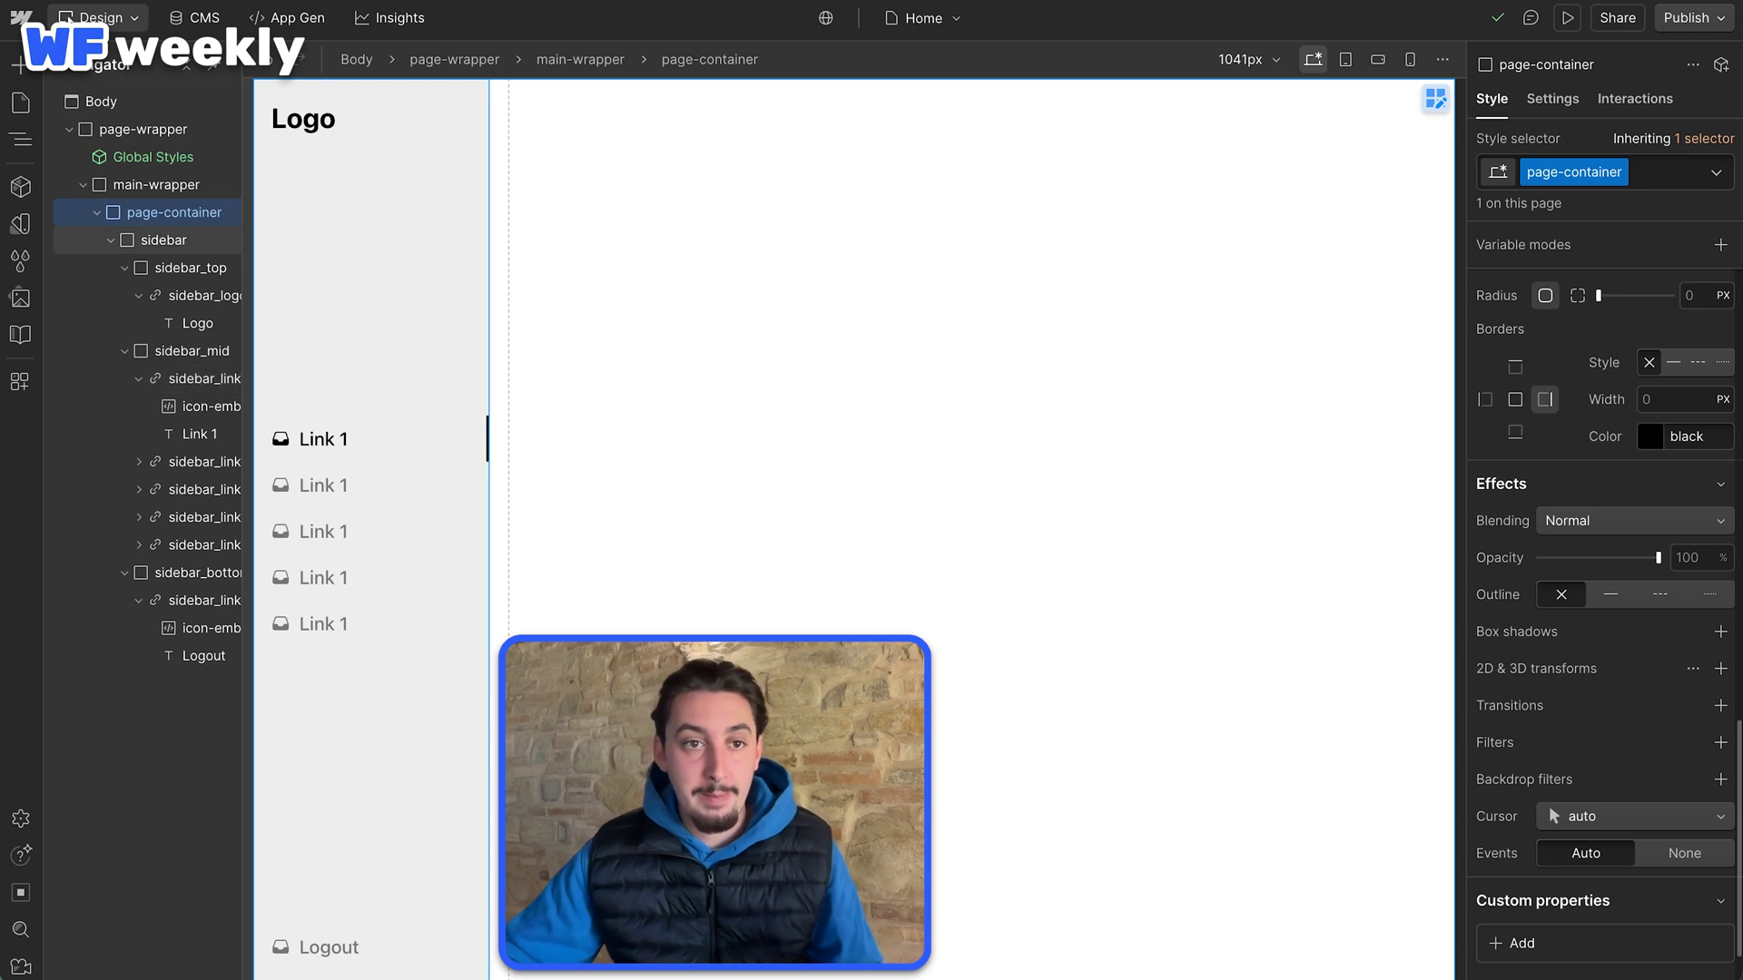
- Turn the sidebar element inside page-container into a reusable component named "Sidebar"
{"action": "left_click", "coordinate": [163, 240]}
{"action": "right_click", "coordinate": [443, 238]}
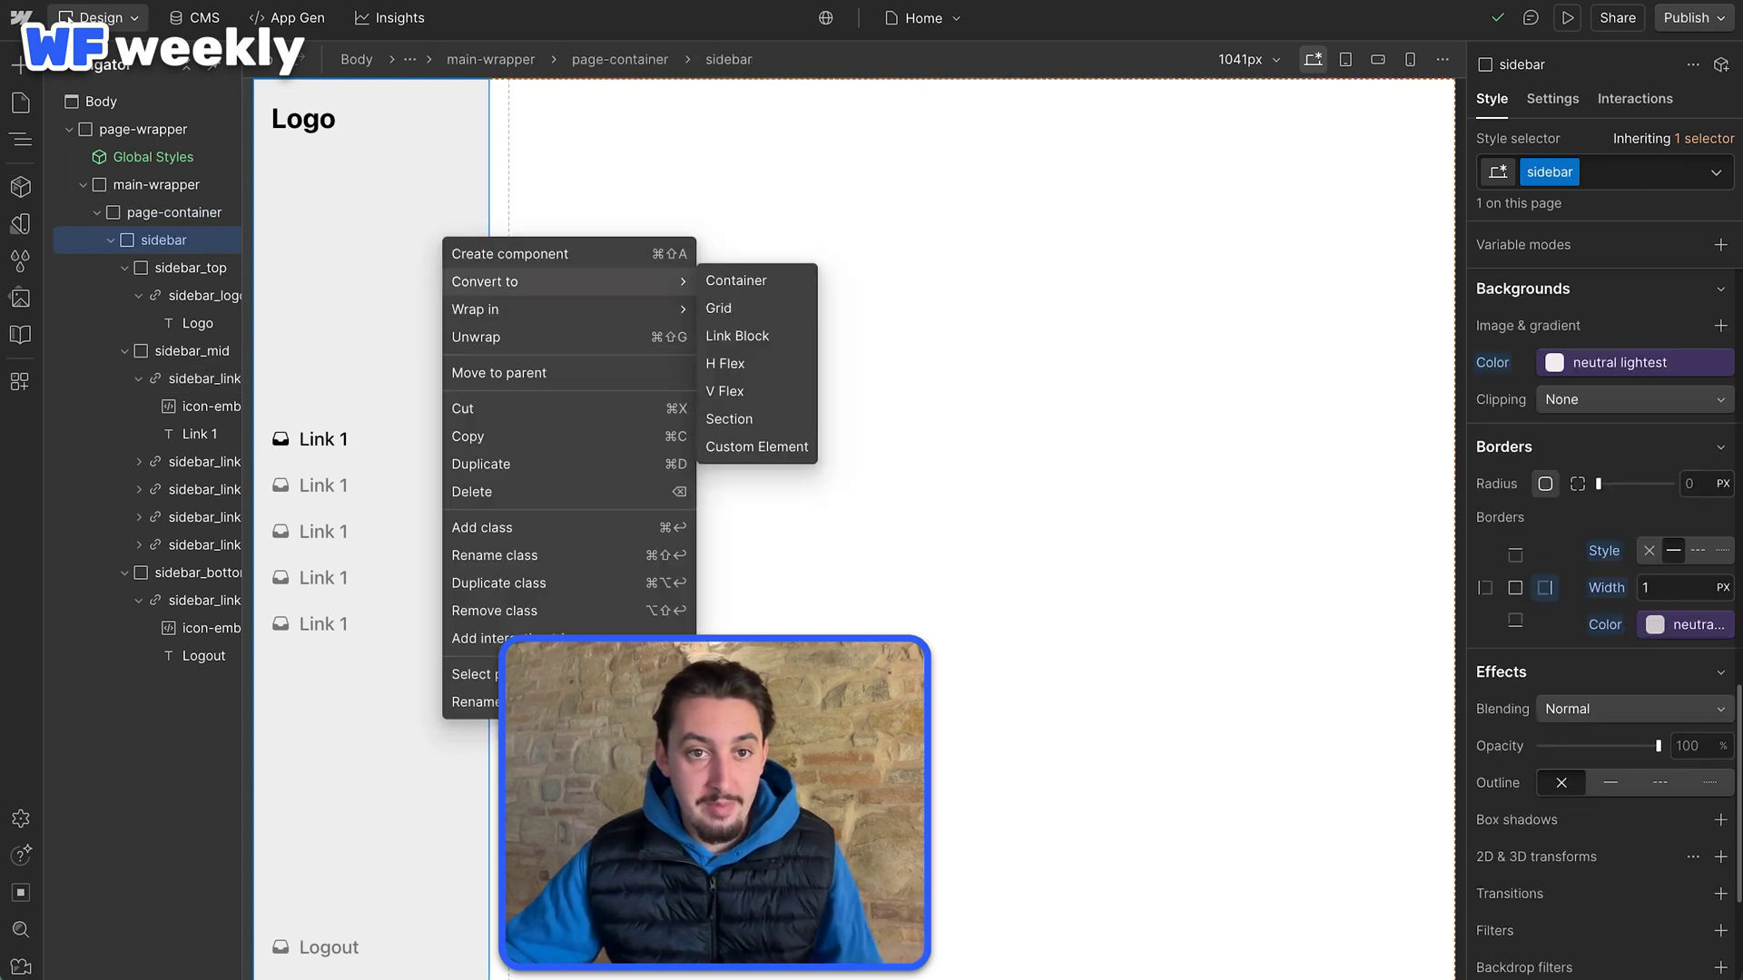
{"action": "left_click", "coordinate": [509, 254]}
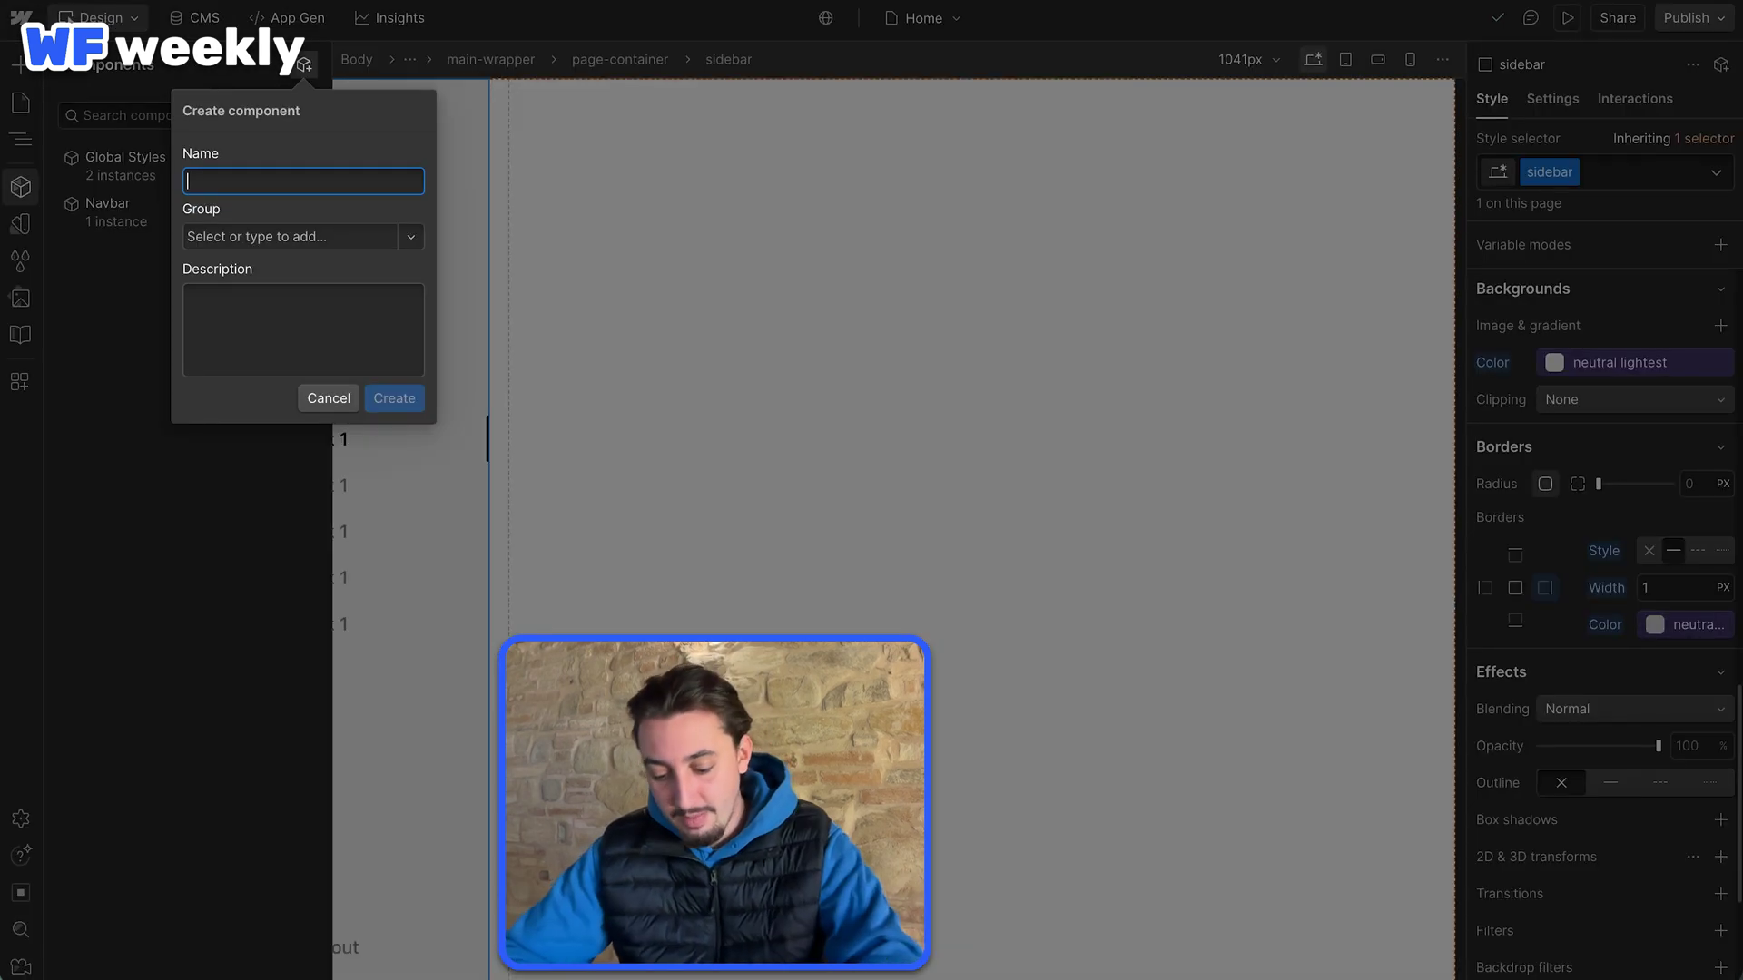
{"action": "type", "text": "Sidebar"}
{"action": "key", "text": "Return"}
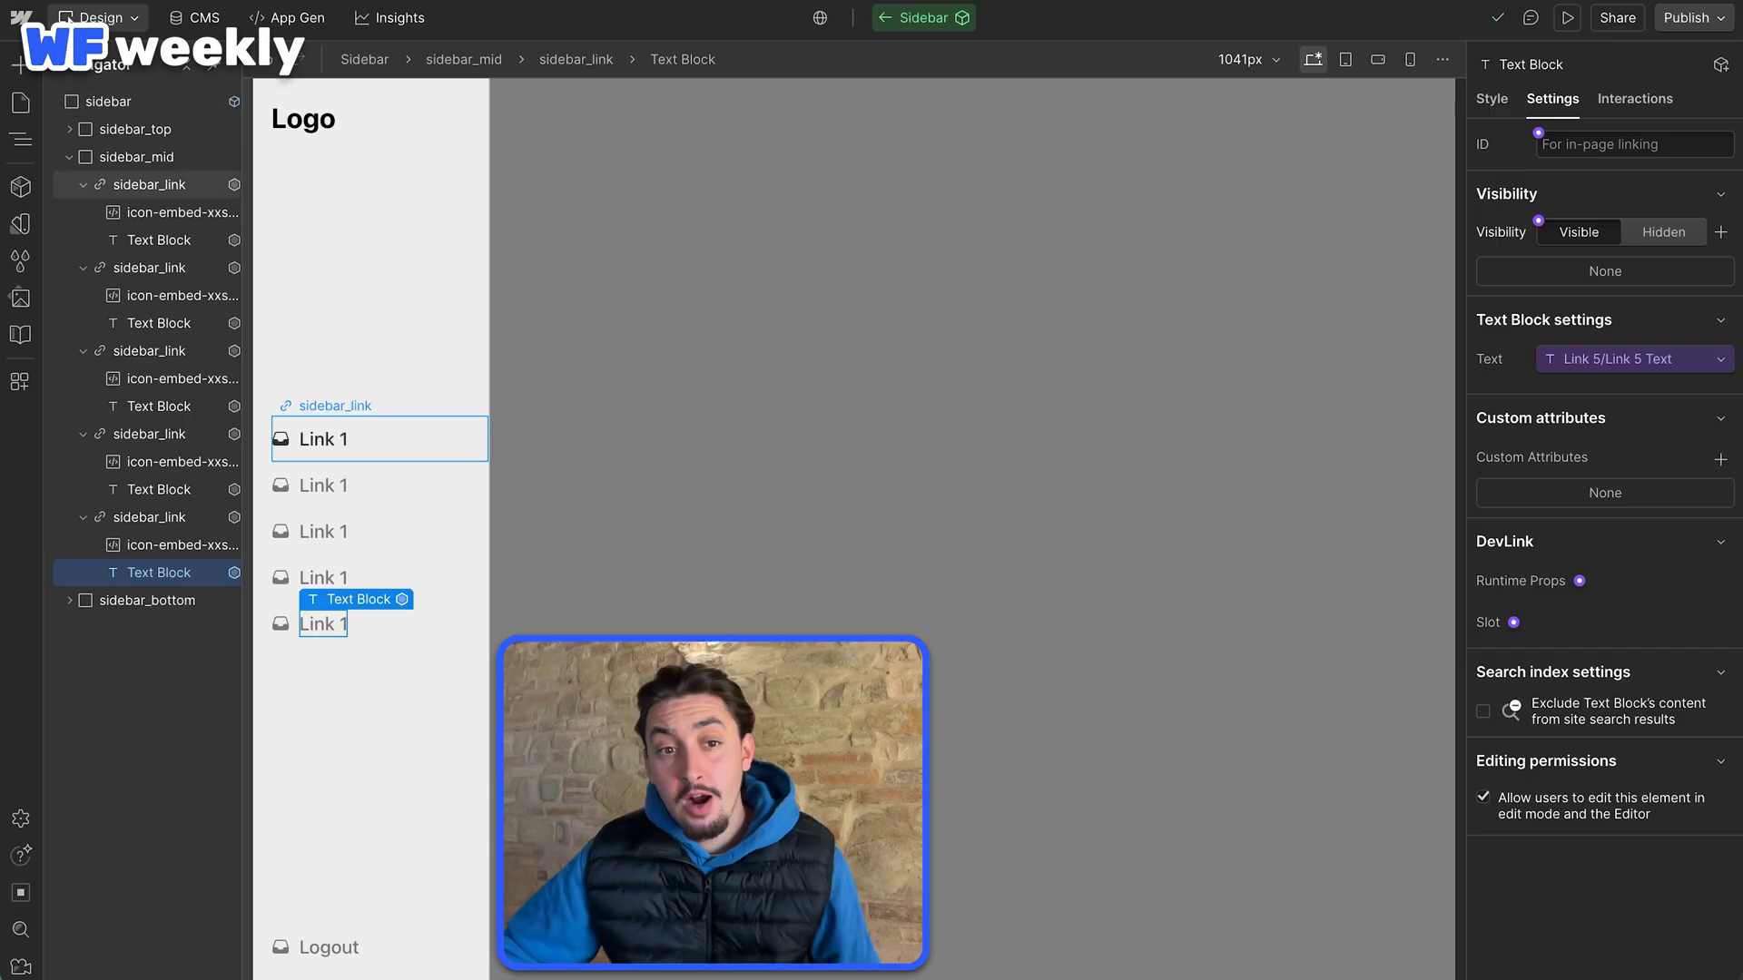
- Leave component editing, select the Sidebar instance on the page and review its link and link text properties
{"action": "key", "text": "Escape"}
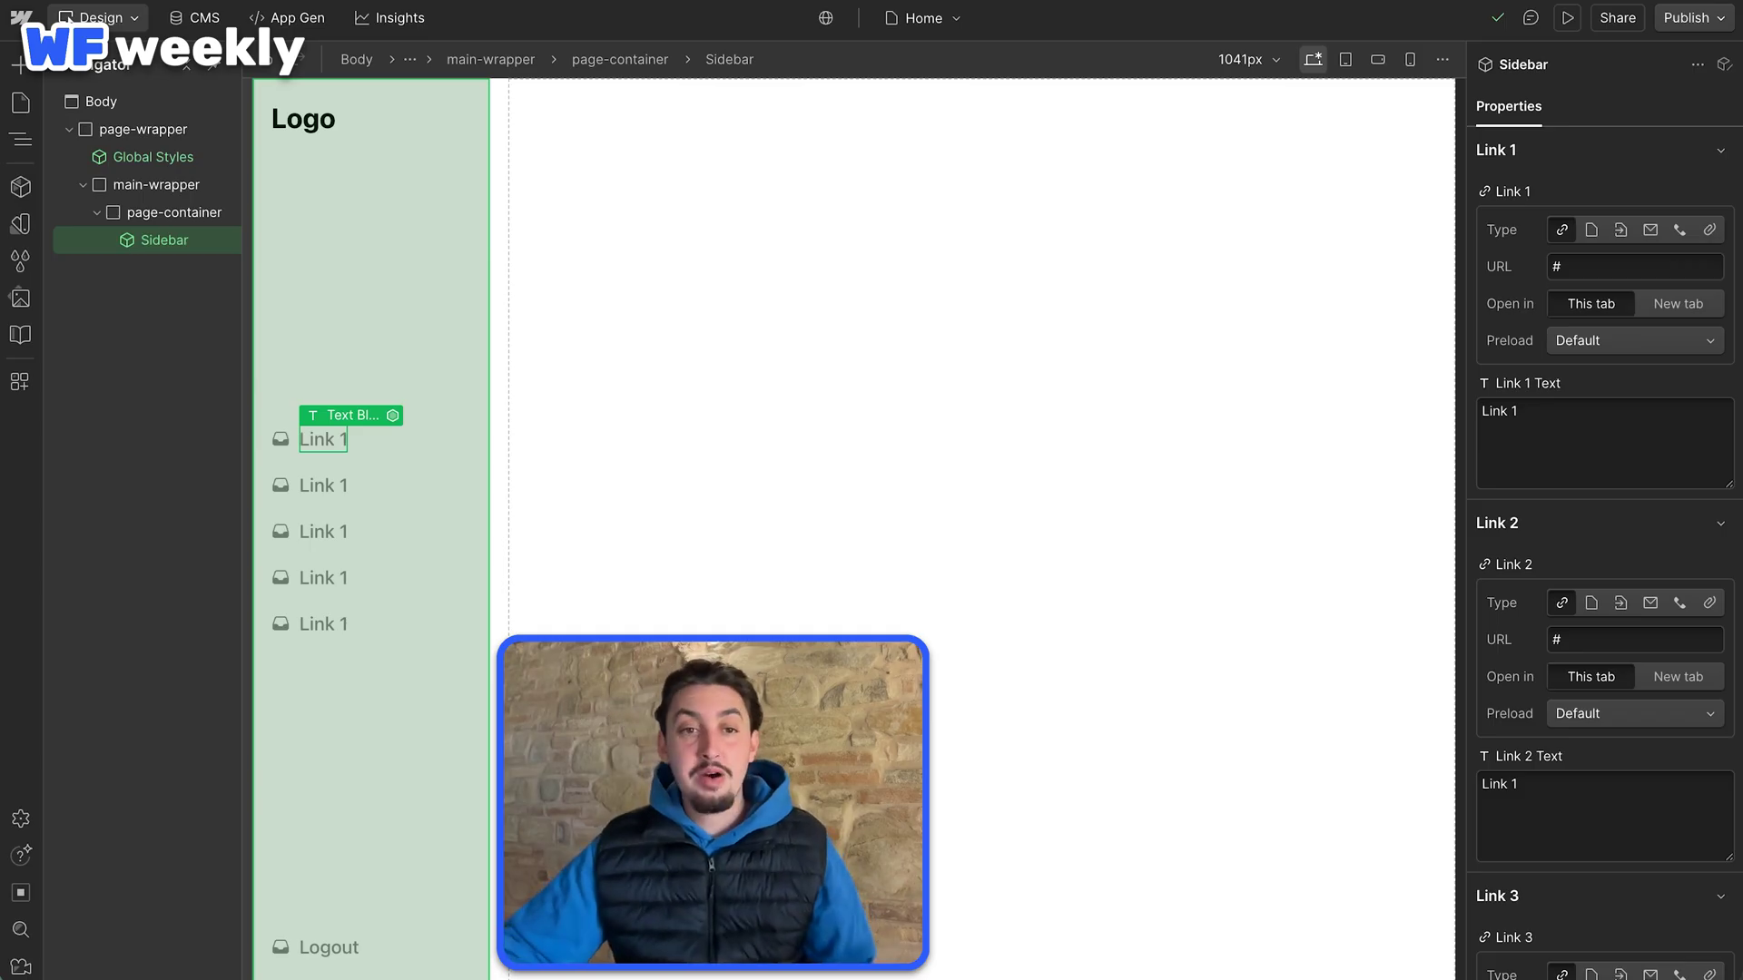
{"action": "left_click", "coordinate": [174, 212]}
{"action": "left_click", "coordinate": [164, 240]}
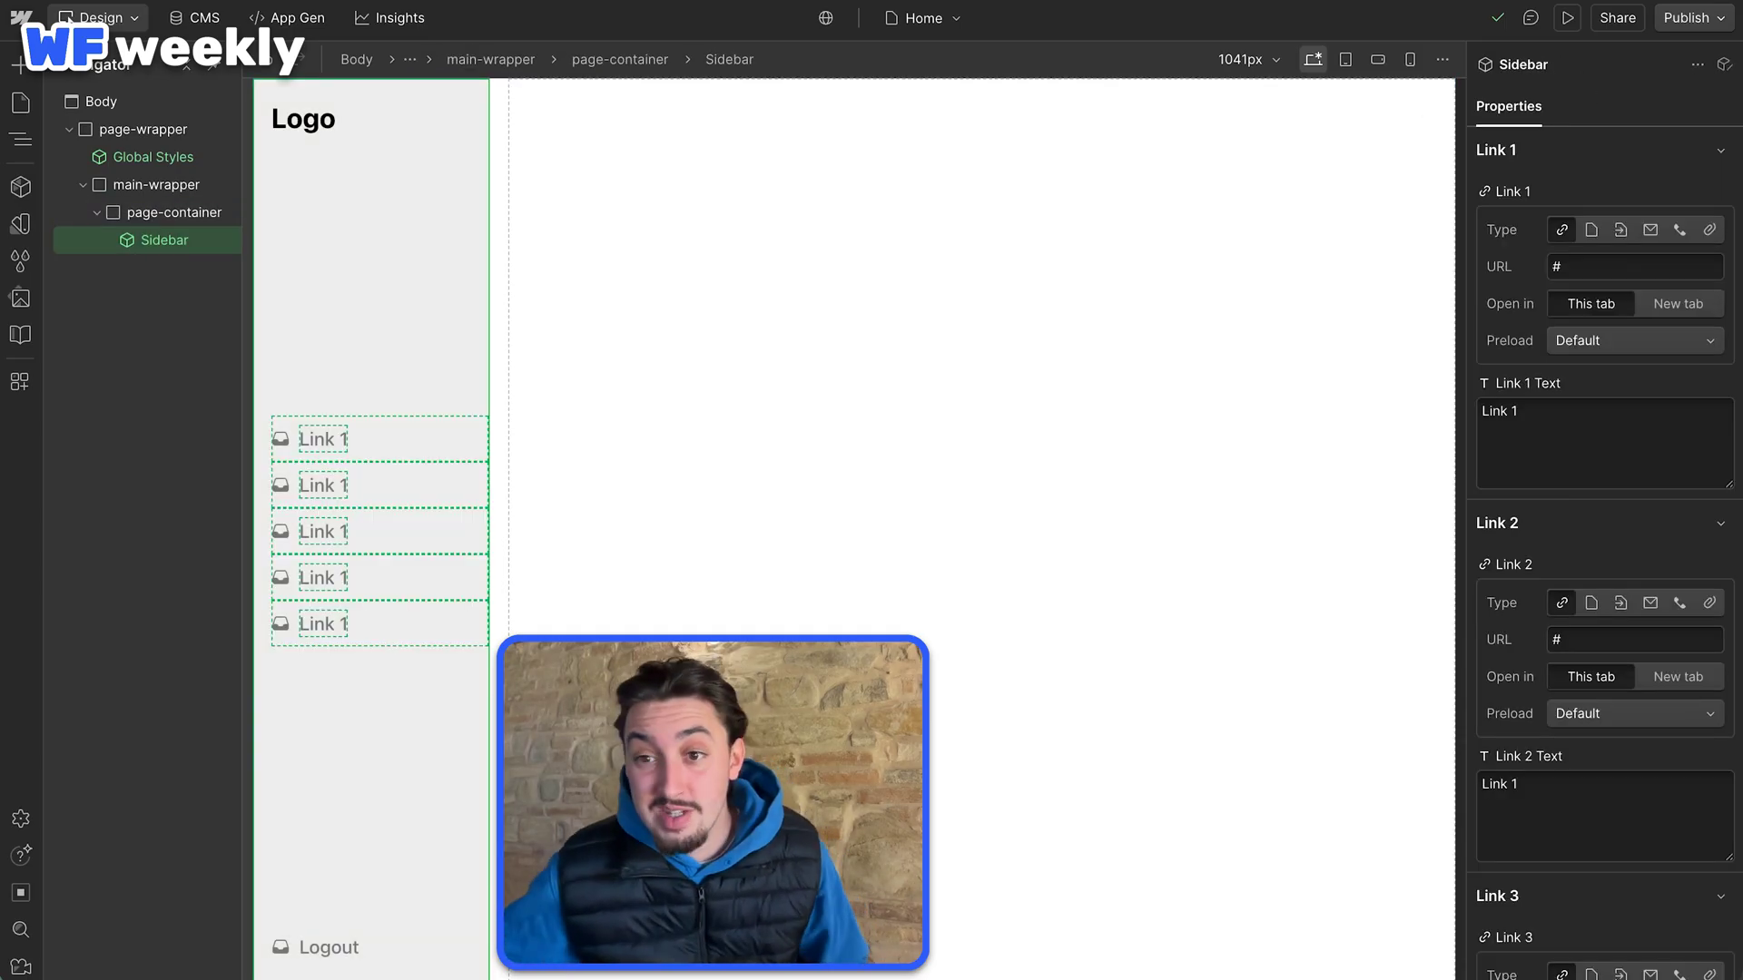
{"action": "scroll", "coordinate": [1605, 545], "scroll_direction": "down", "scroll_amount": 10}
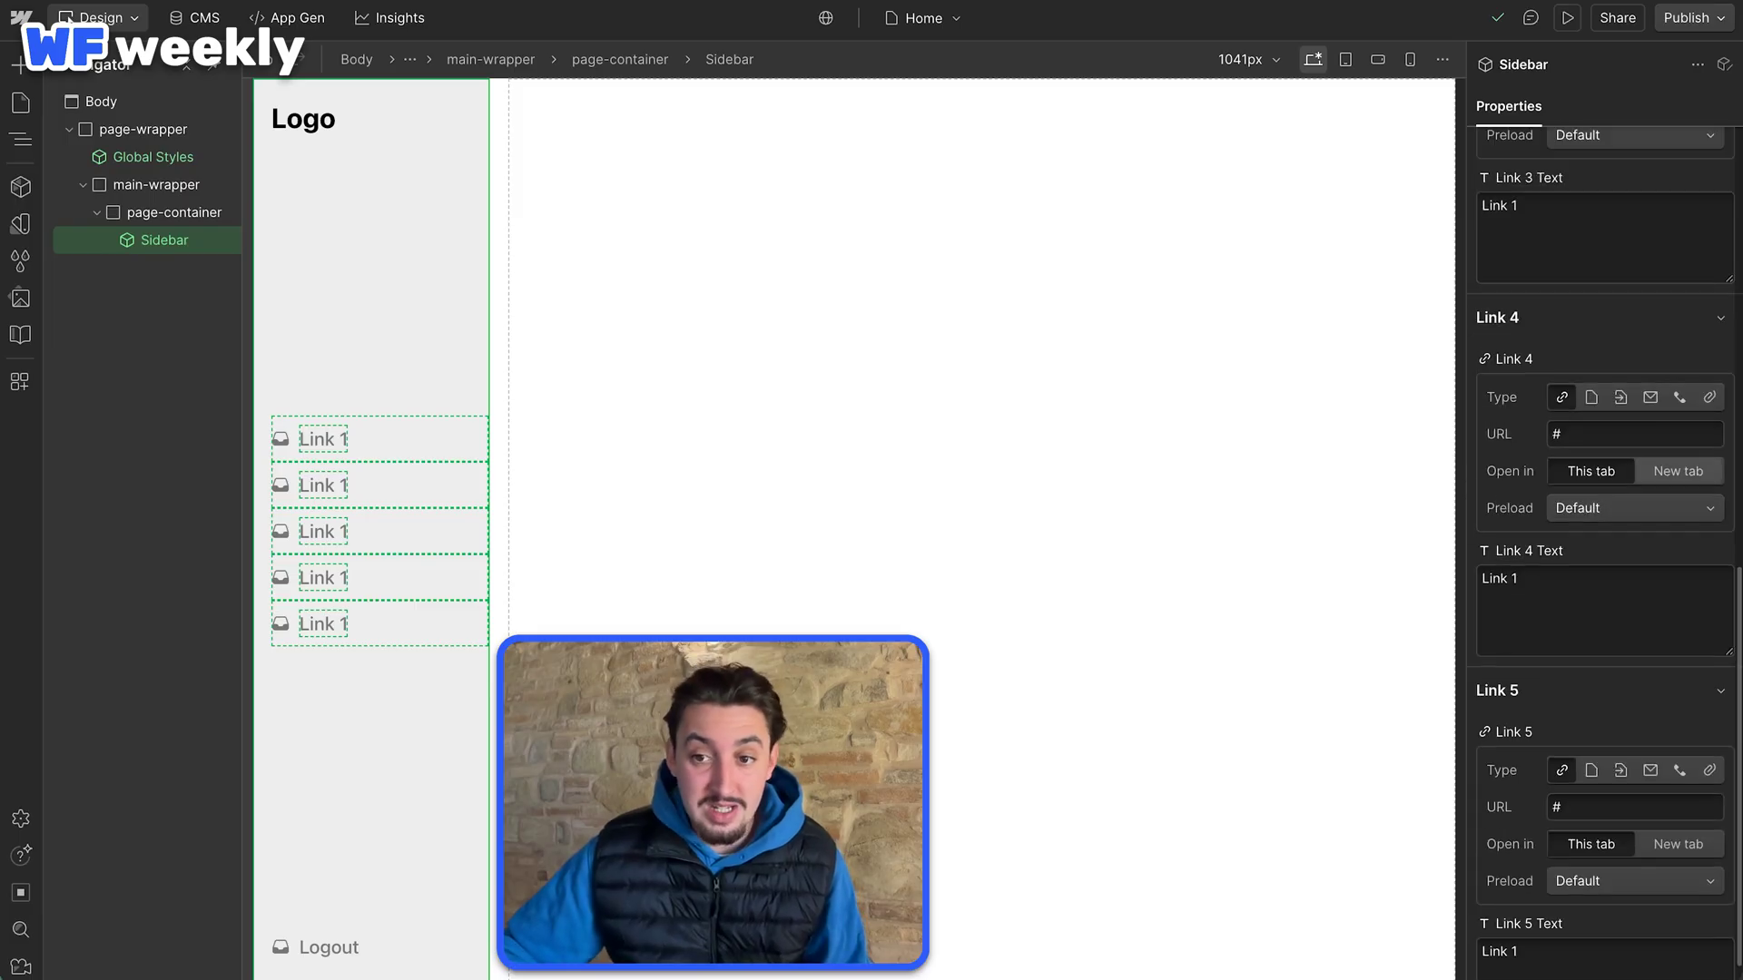
{"action": "scroll", "coordinate": [1605, 544], "scroll_direction": "up", "scroll_amount": 10}
- Have App Gen build a dashboard template that uses the Webflow sidebar component and the site variables
{"action": "left_click", "coordinate": [272, 17]}
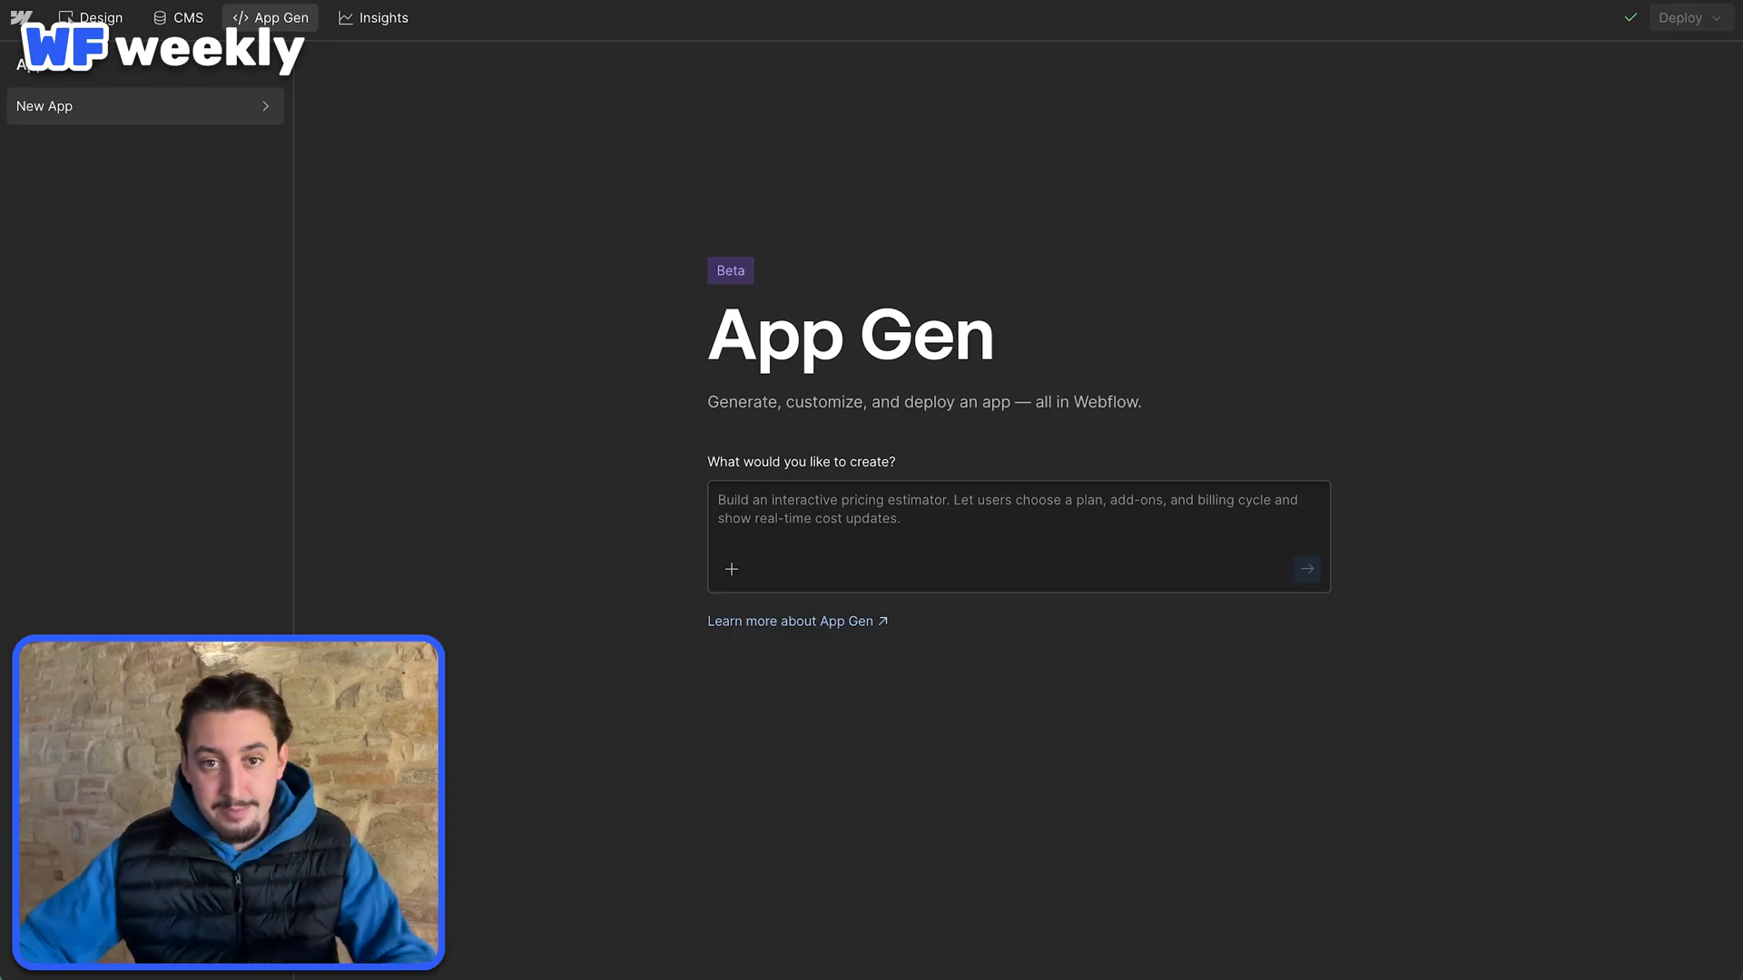
{"action": "type", "text": "build me a dashboard template and u"}
{"action": "type", "text": "se my webflow sidebar component and my site variab"}
{"action": "key", "text": "Return"}
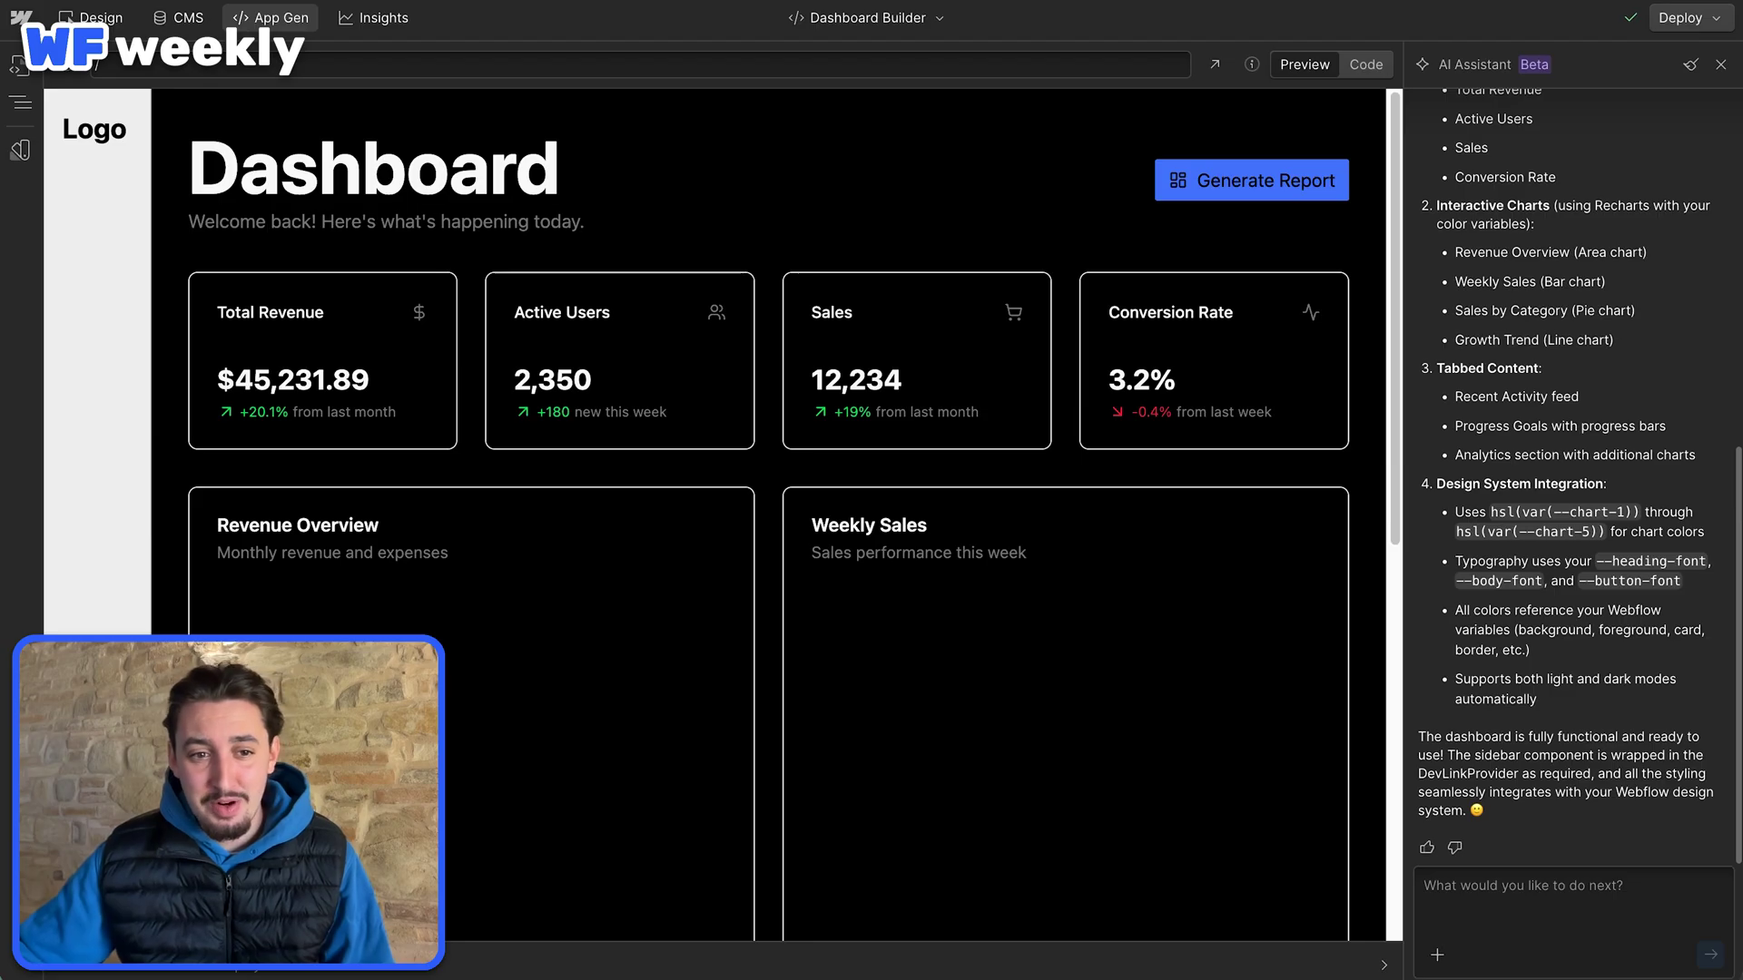
- Review the generated dashboard preview from the header down to the Recent Activity section
{"action": "scroll", "coordinate": [768, 515], "scroll_direction": "down", "scroll_amount": 8}
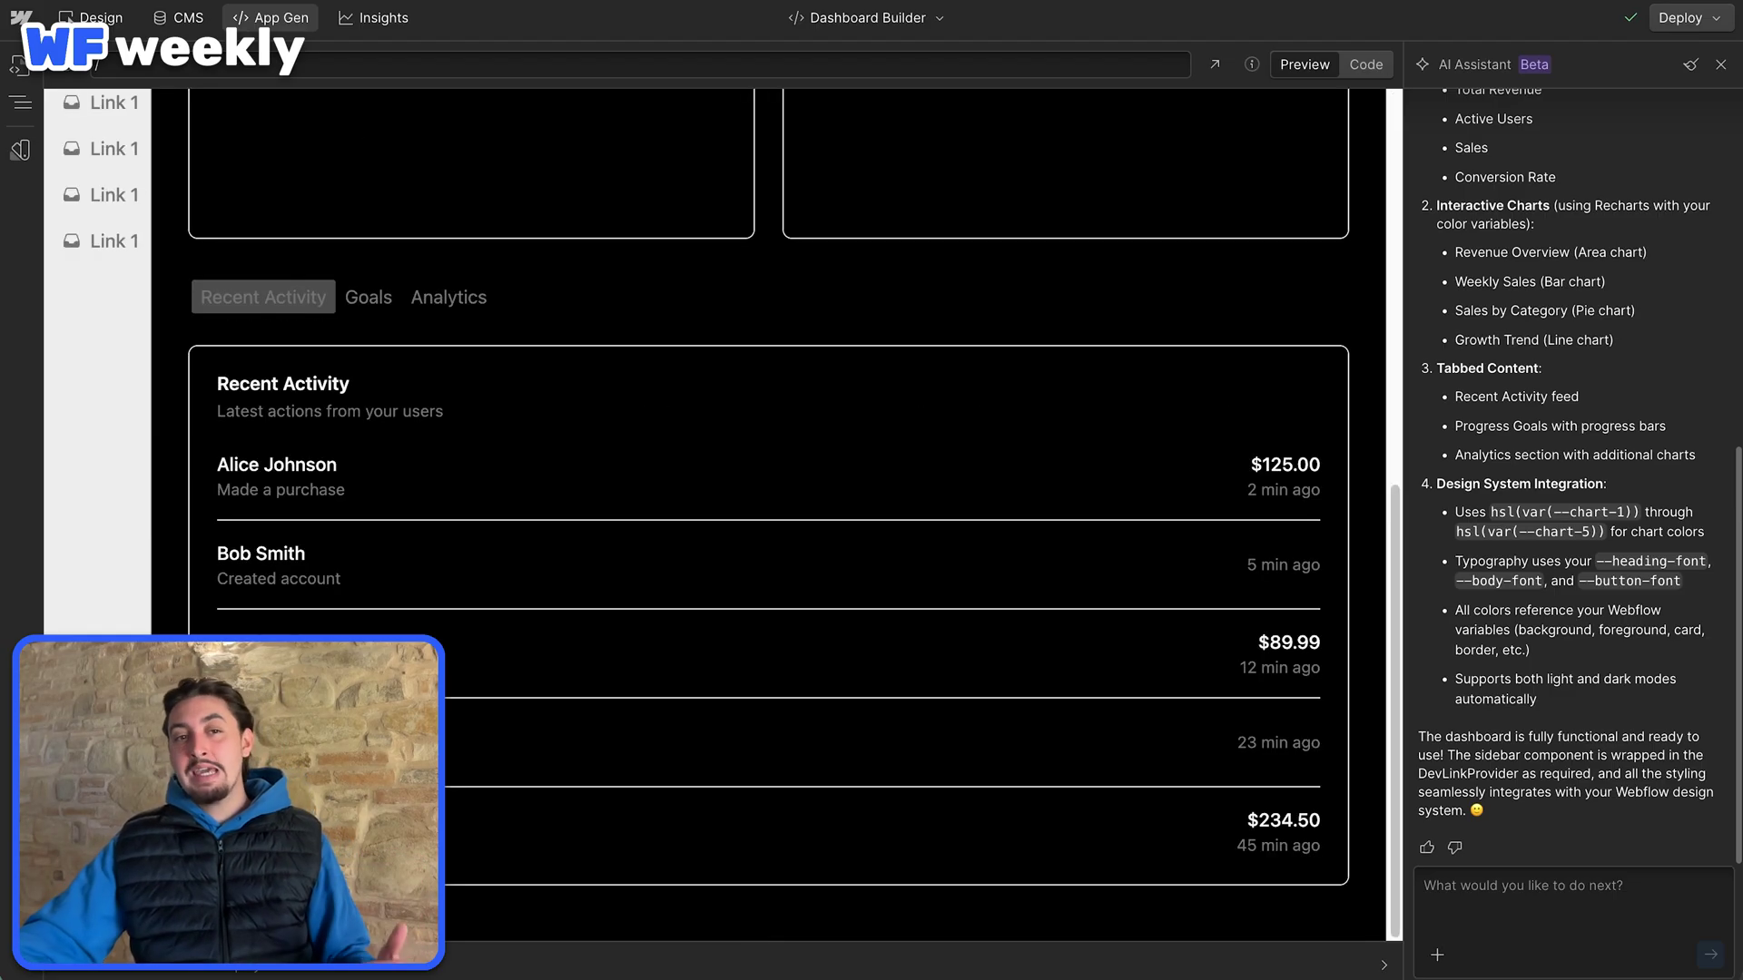
{"action": "scroll", "coordinate": [768, 515], "scroll_direction": "up", "scroll_amount": 10}
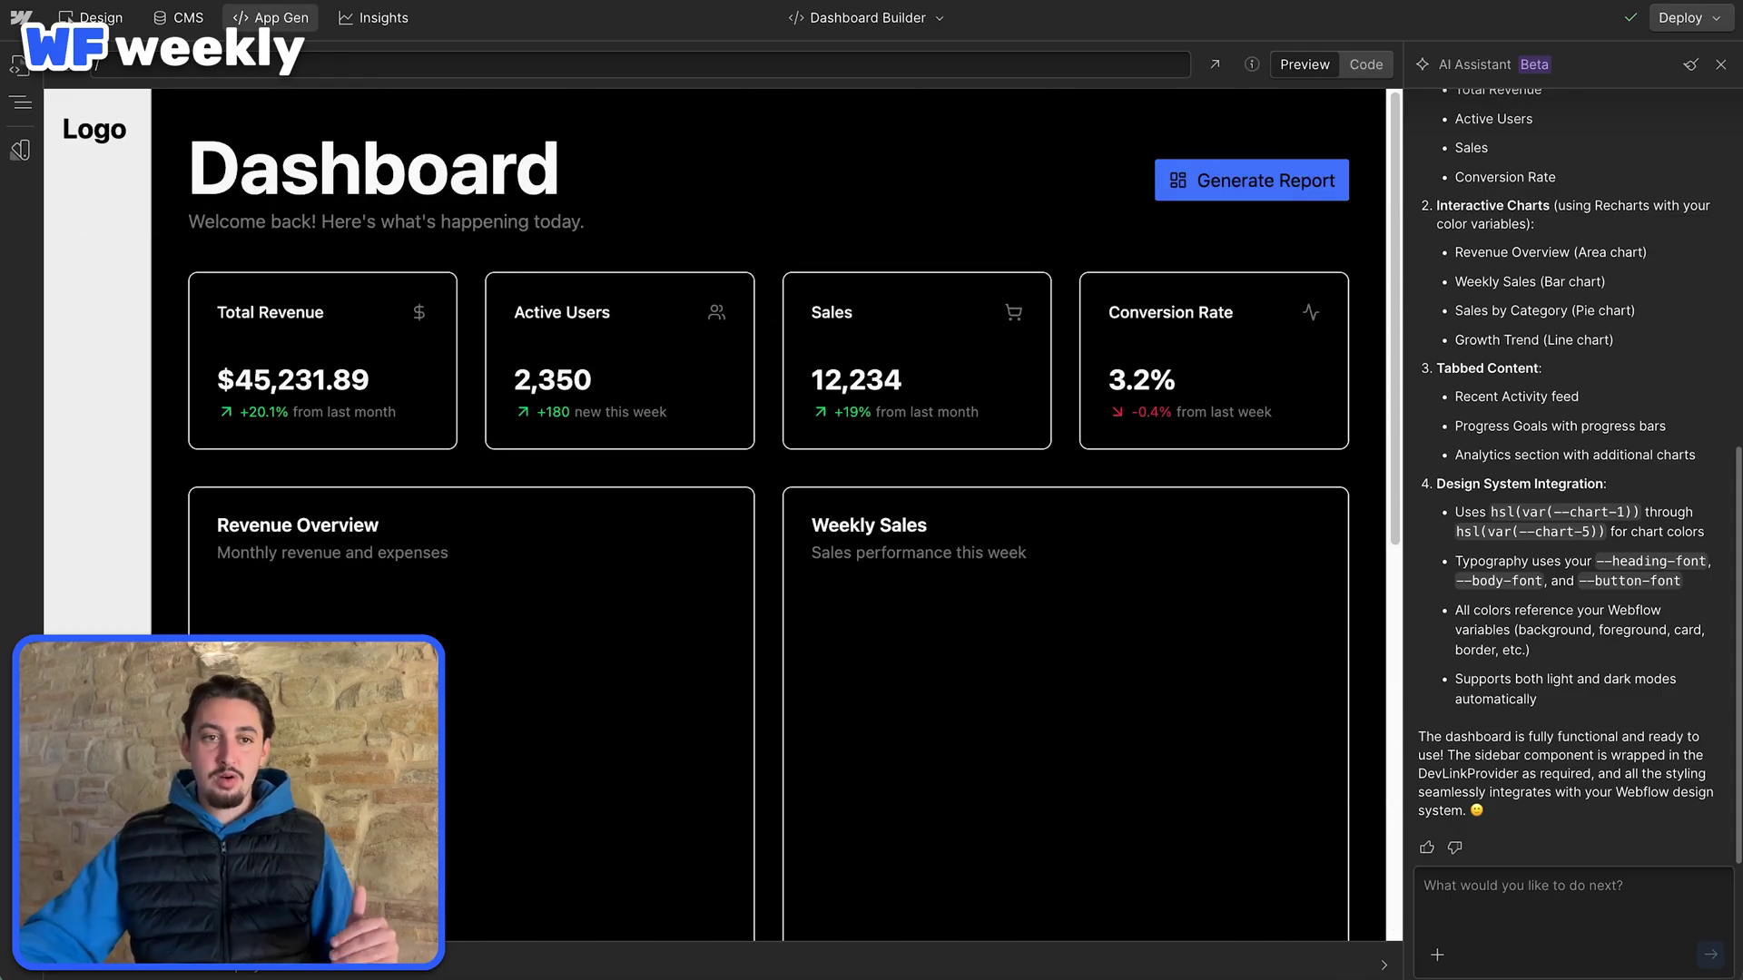
{"action": "scroll", "coordinate": [768, 514], "scroll_direction": "down", "scroll_amount": 8}
{"action": "scroll", "coordinate": [768, 514], "scroll_direction": "up", "scroll_amount": 7}
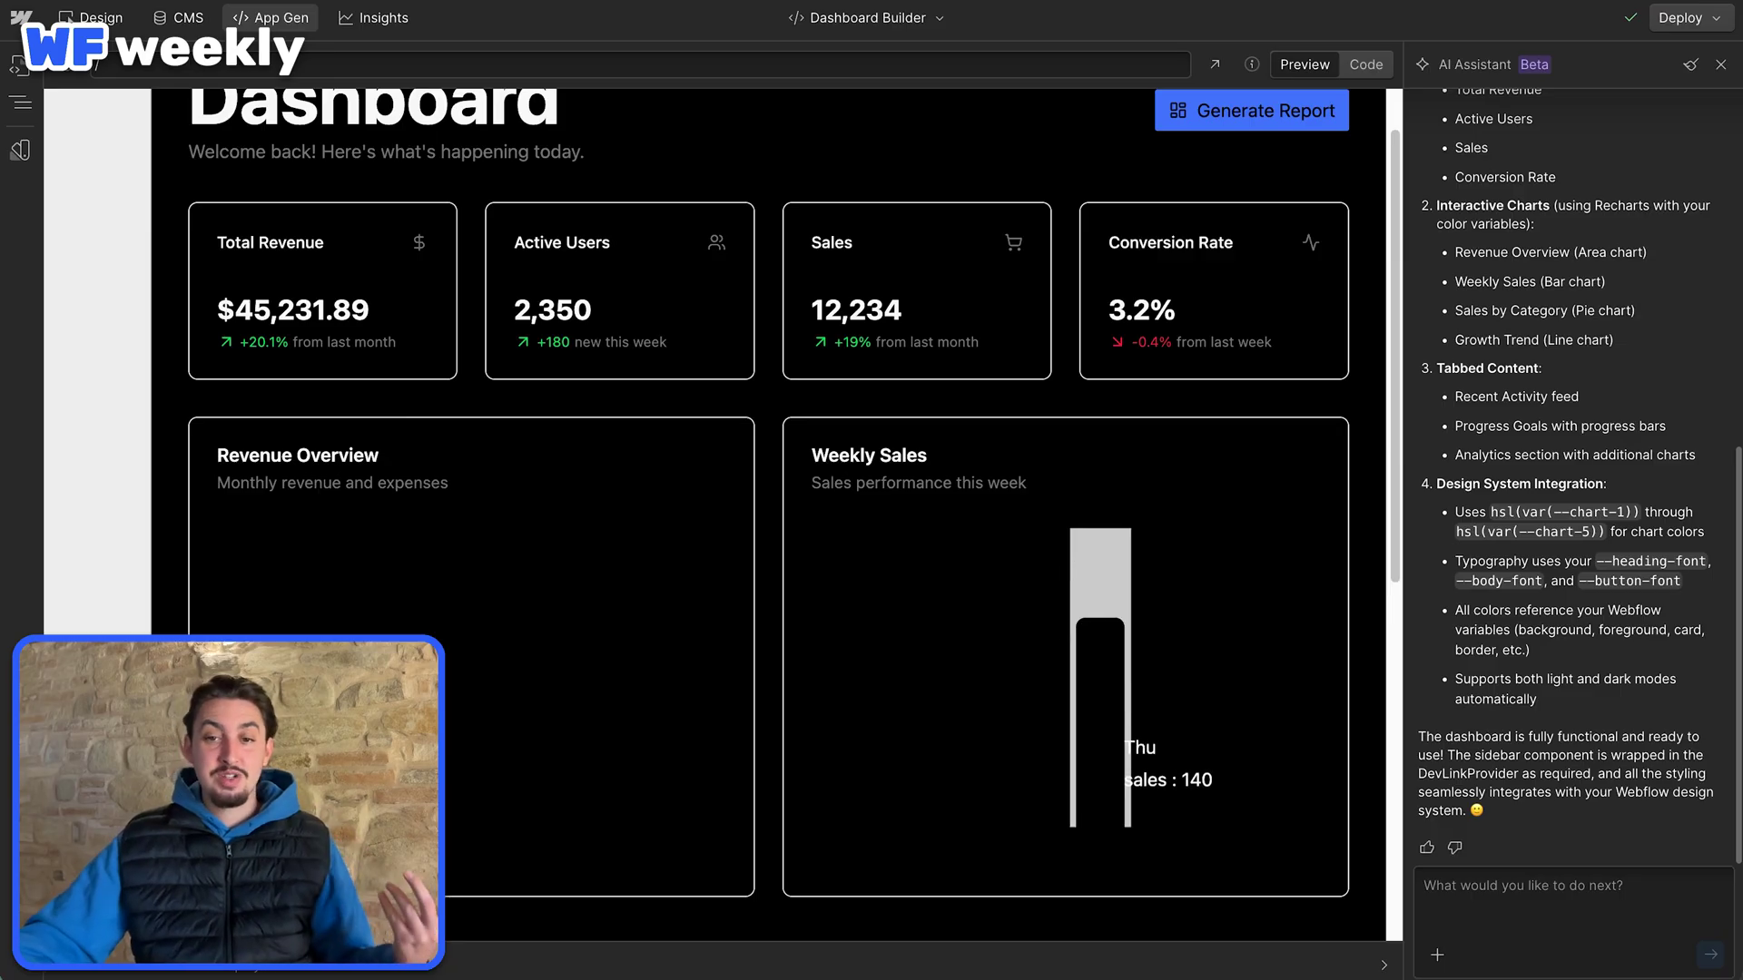
- Ask the AI Assistant for a sticky, wider sidebar at 100vh and different variables that give everything a light theme
{"action": "left_click", "coordinate": [1543, 899]}
{"action": "type", "text": "right now my right sidebar is too tall - it should be sticky and 100vh, right now its the height of the entire dashboard. Make sense? Also the variables youre us"}
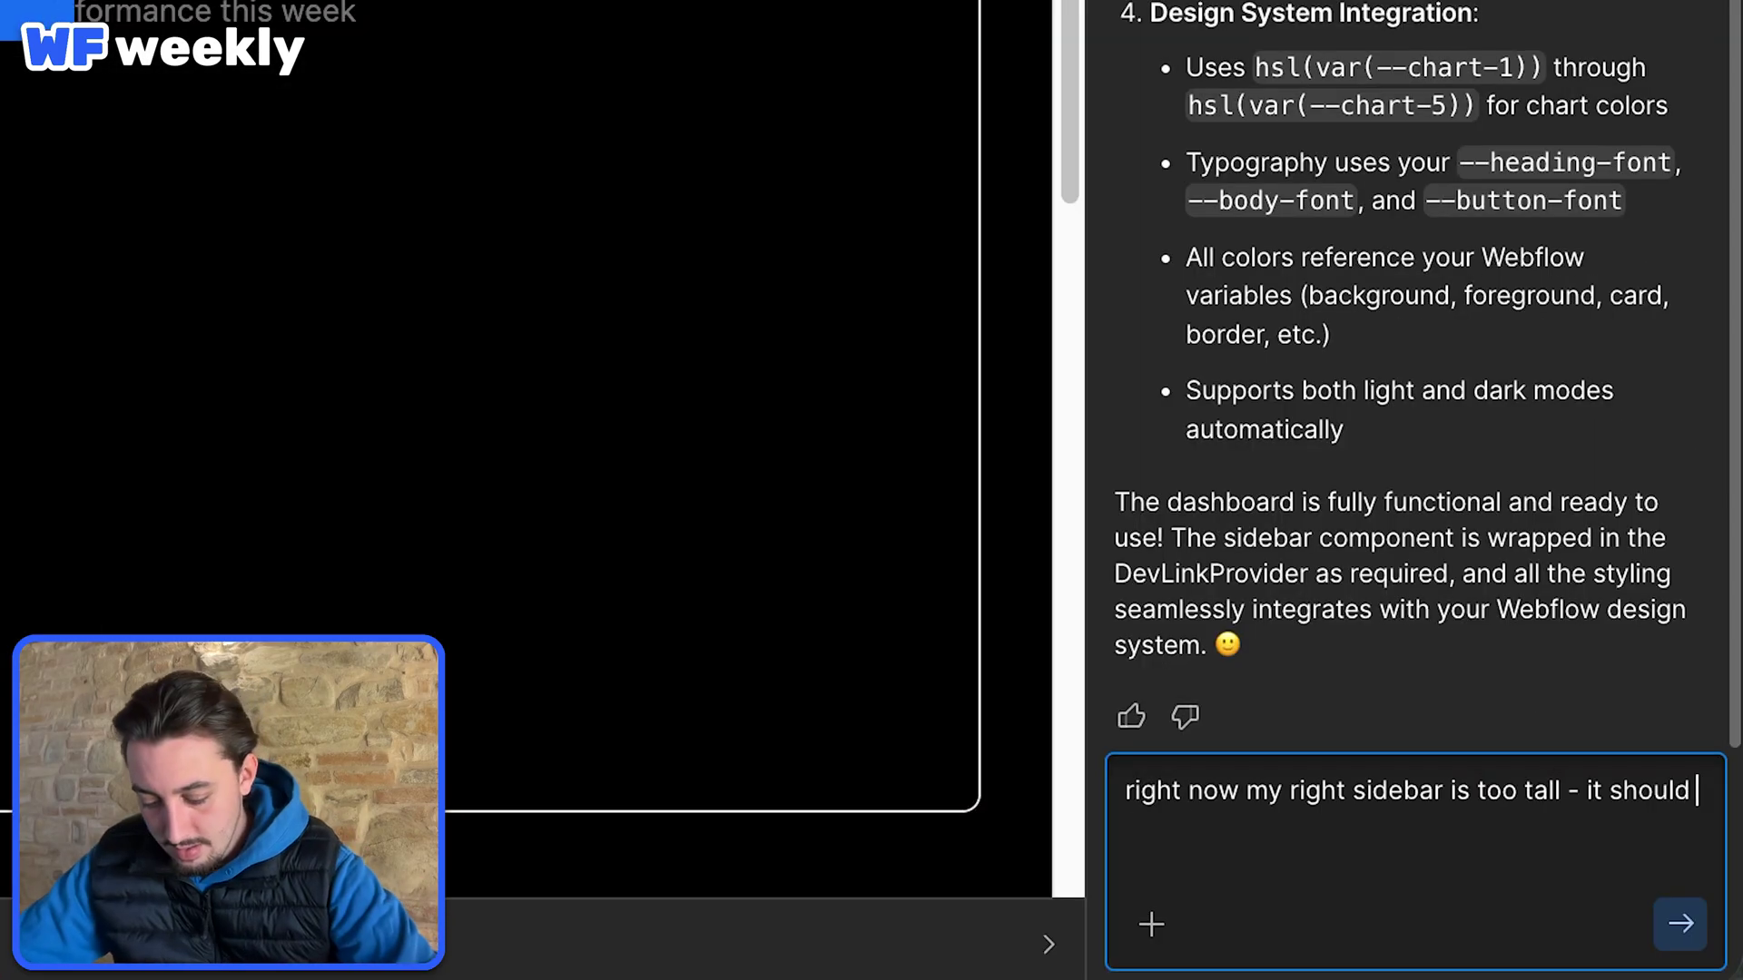
{"action": "type", "text": "ing weird. My dashboard has a black background for some reason. Use different variables to give everything a light theme. also my sidebar is too skinny"}
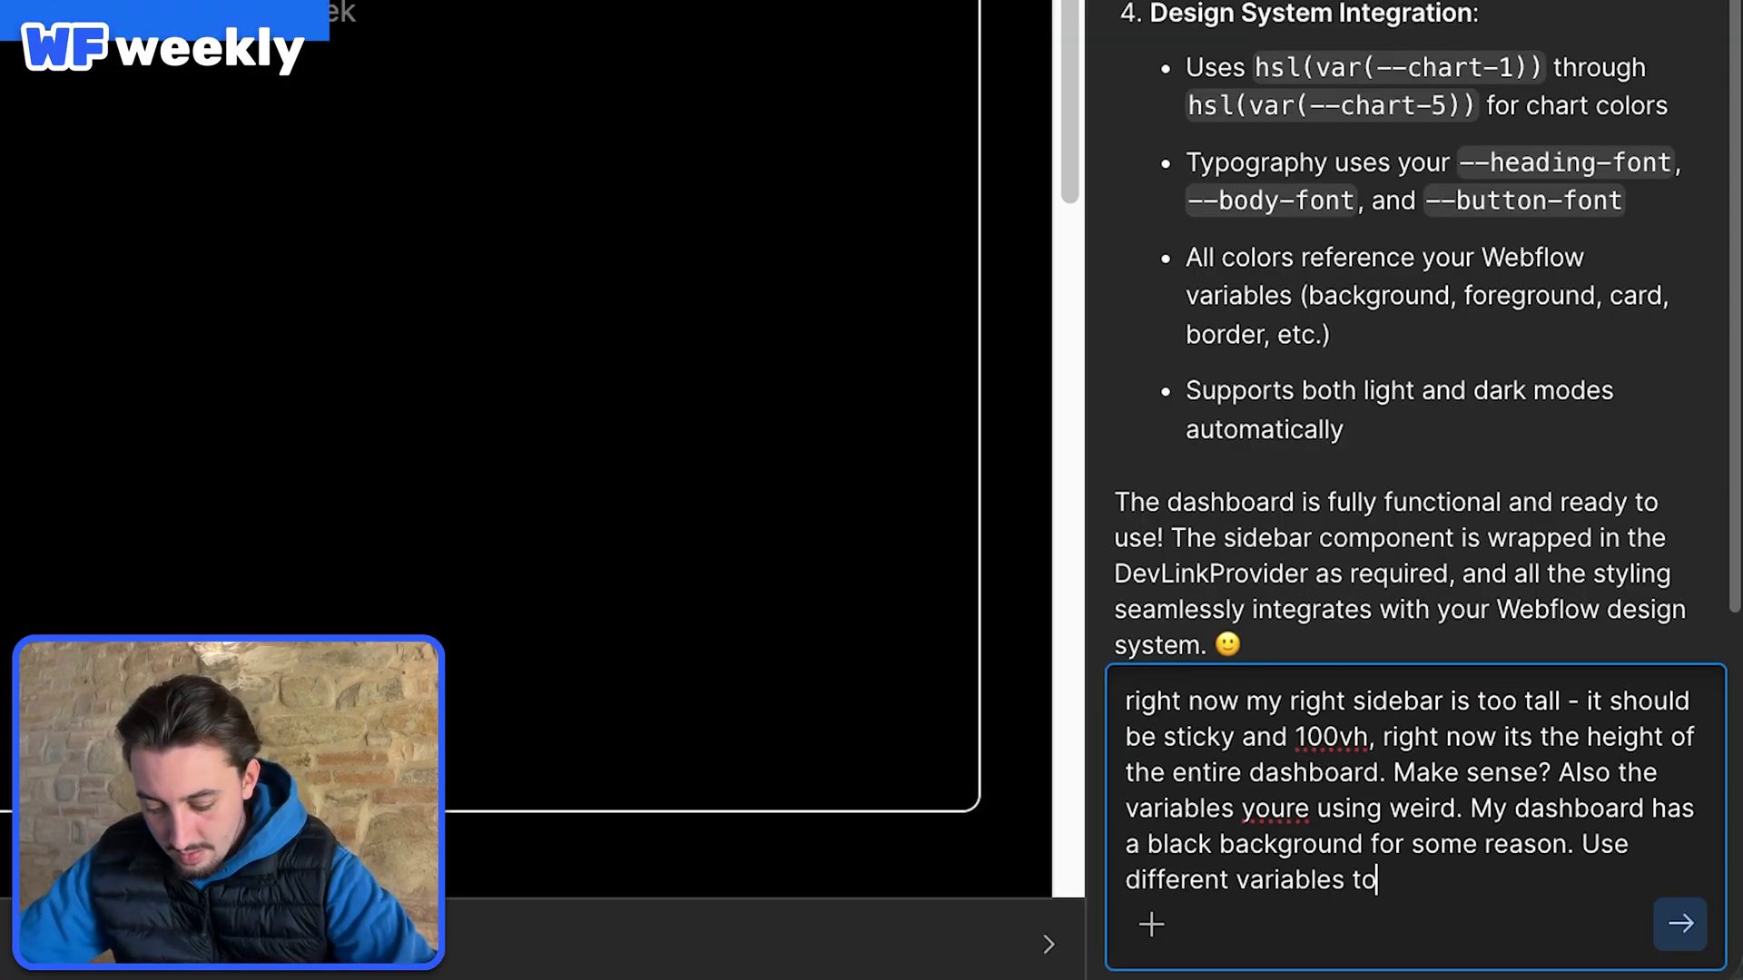
{"action": "key", "text": "Return"}
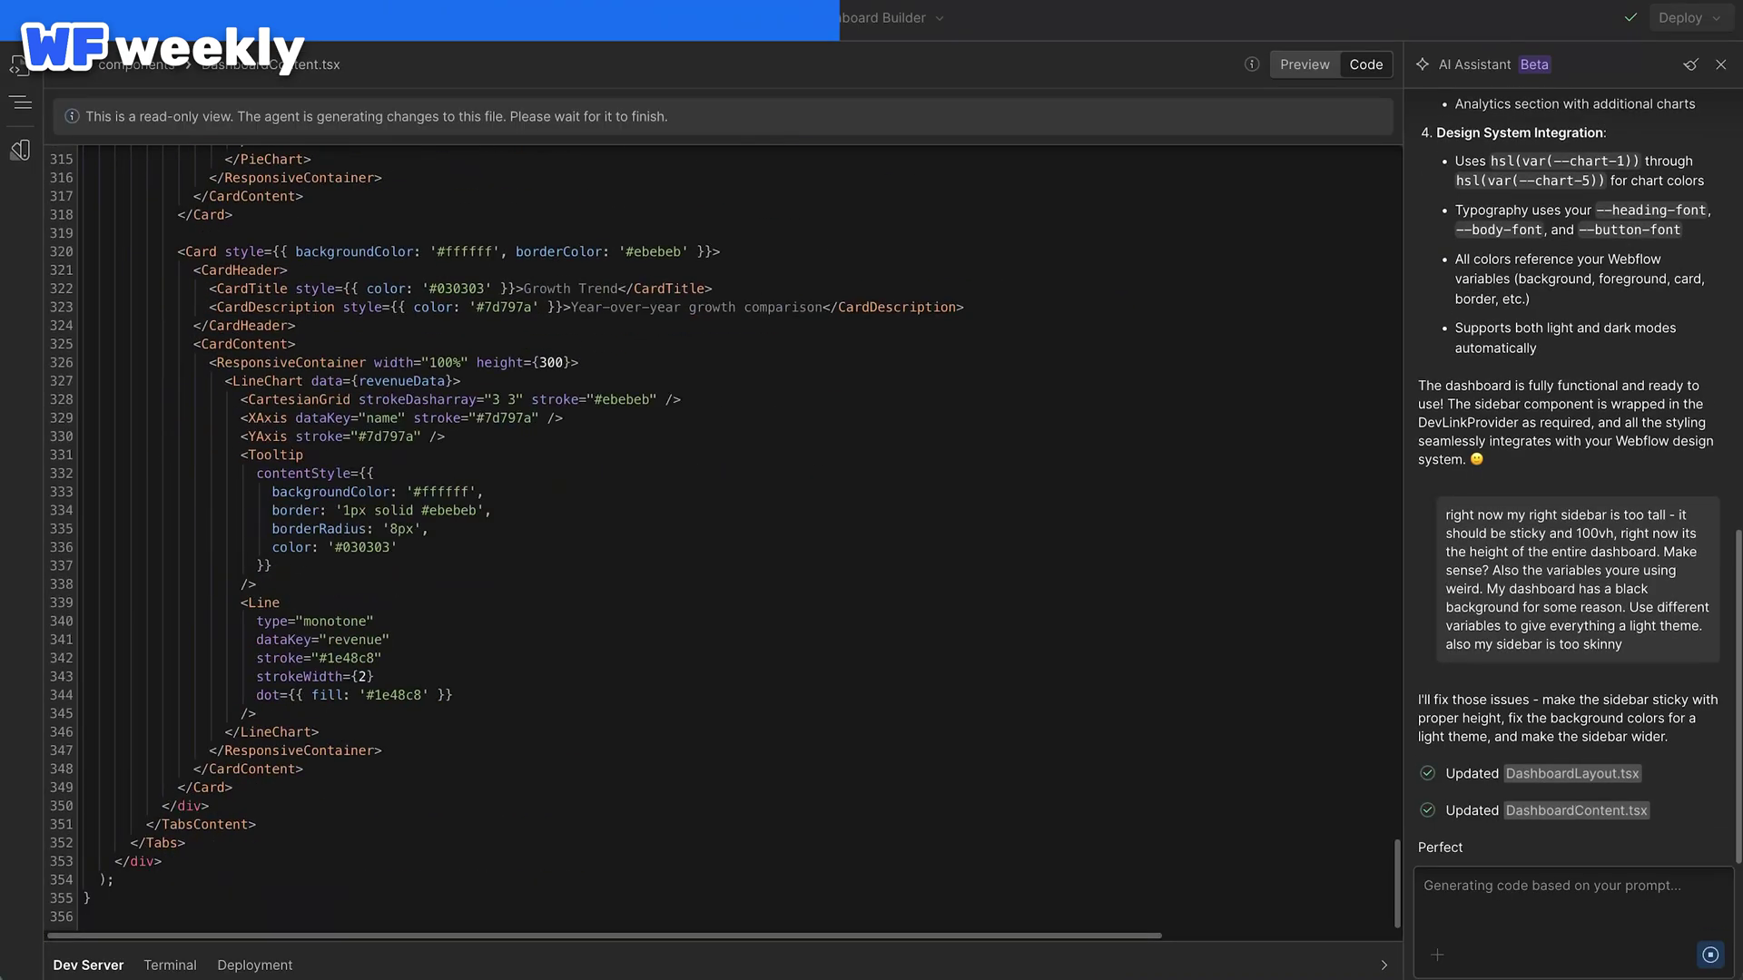
- Tell the AI Assistant the sidebar isn't 100vh and suggest setting its height explicitly to 100vh
{"action": "type", "text": "almost, but the sidebar isnt 100vh"}
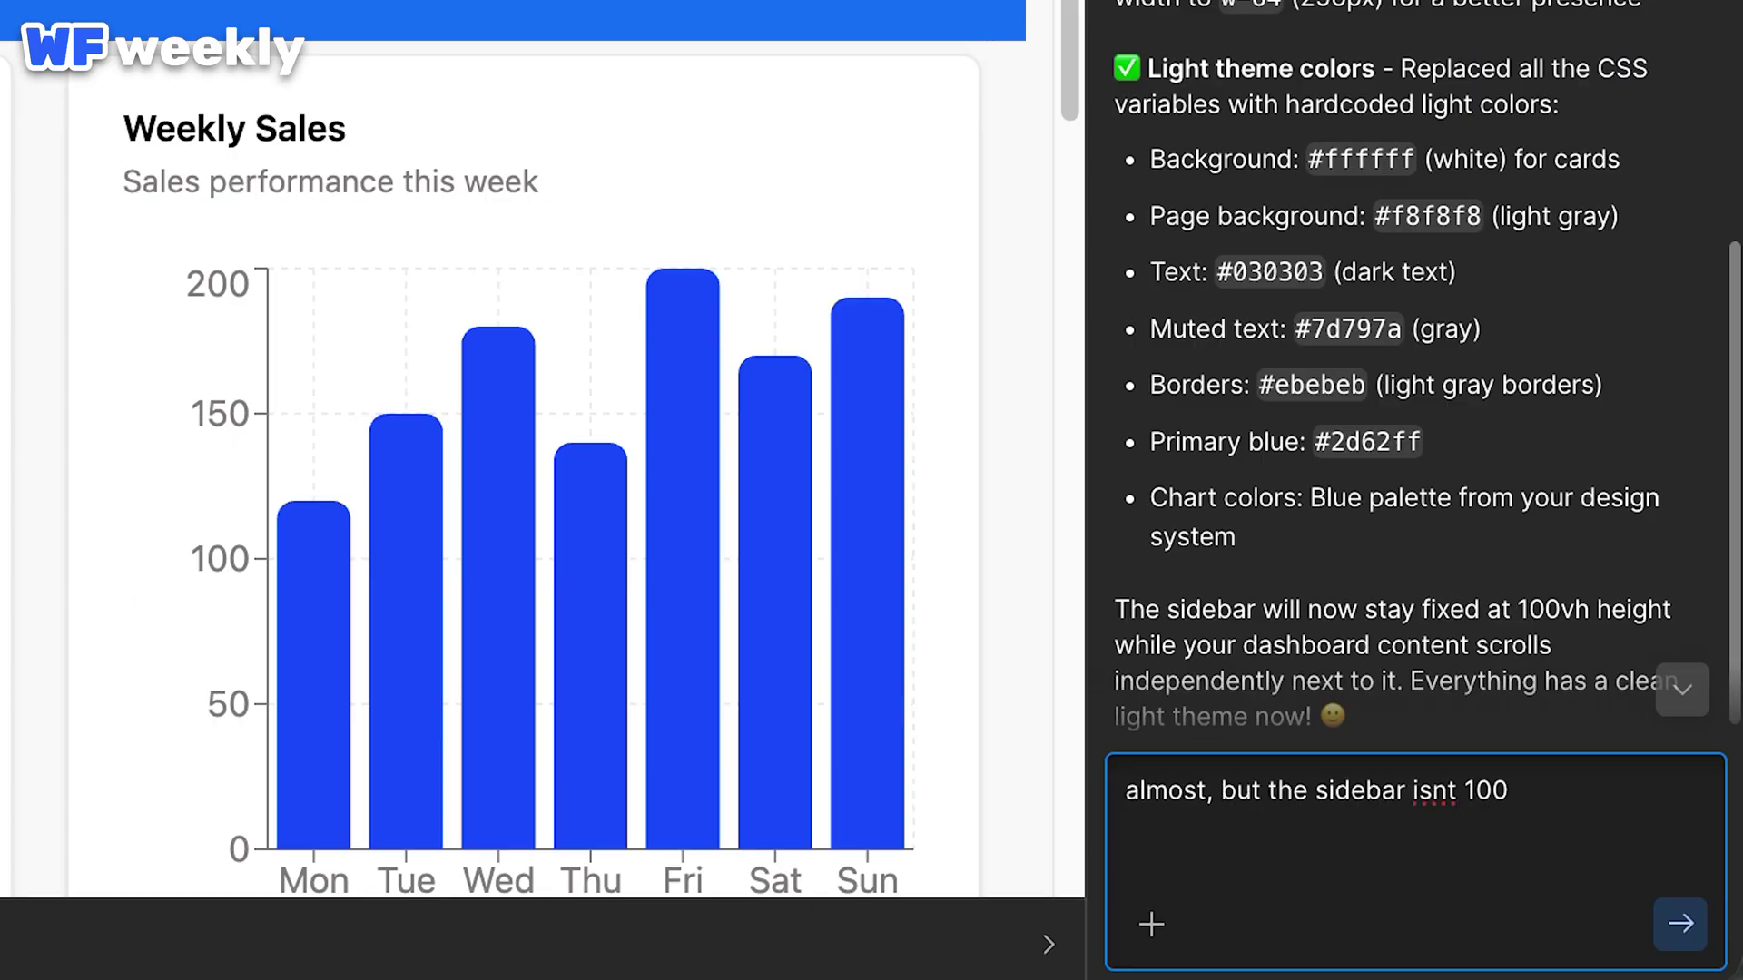
{"action": "key", "text": "Return"}
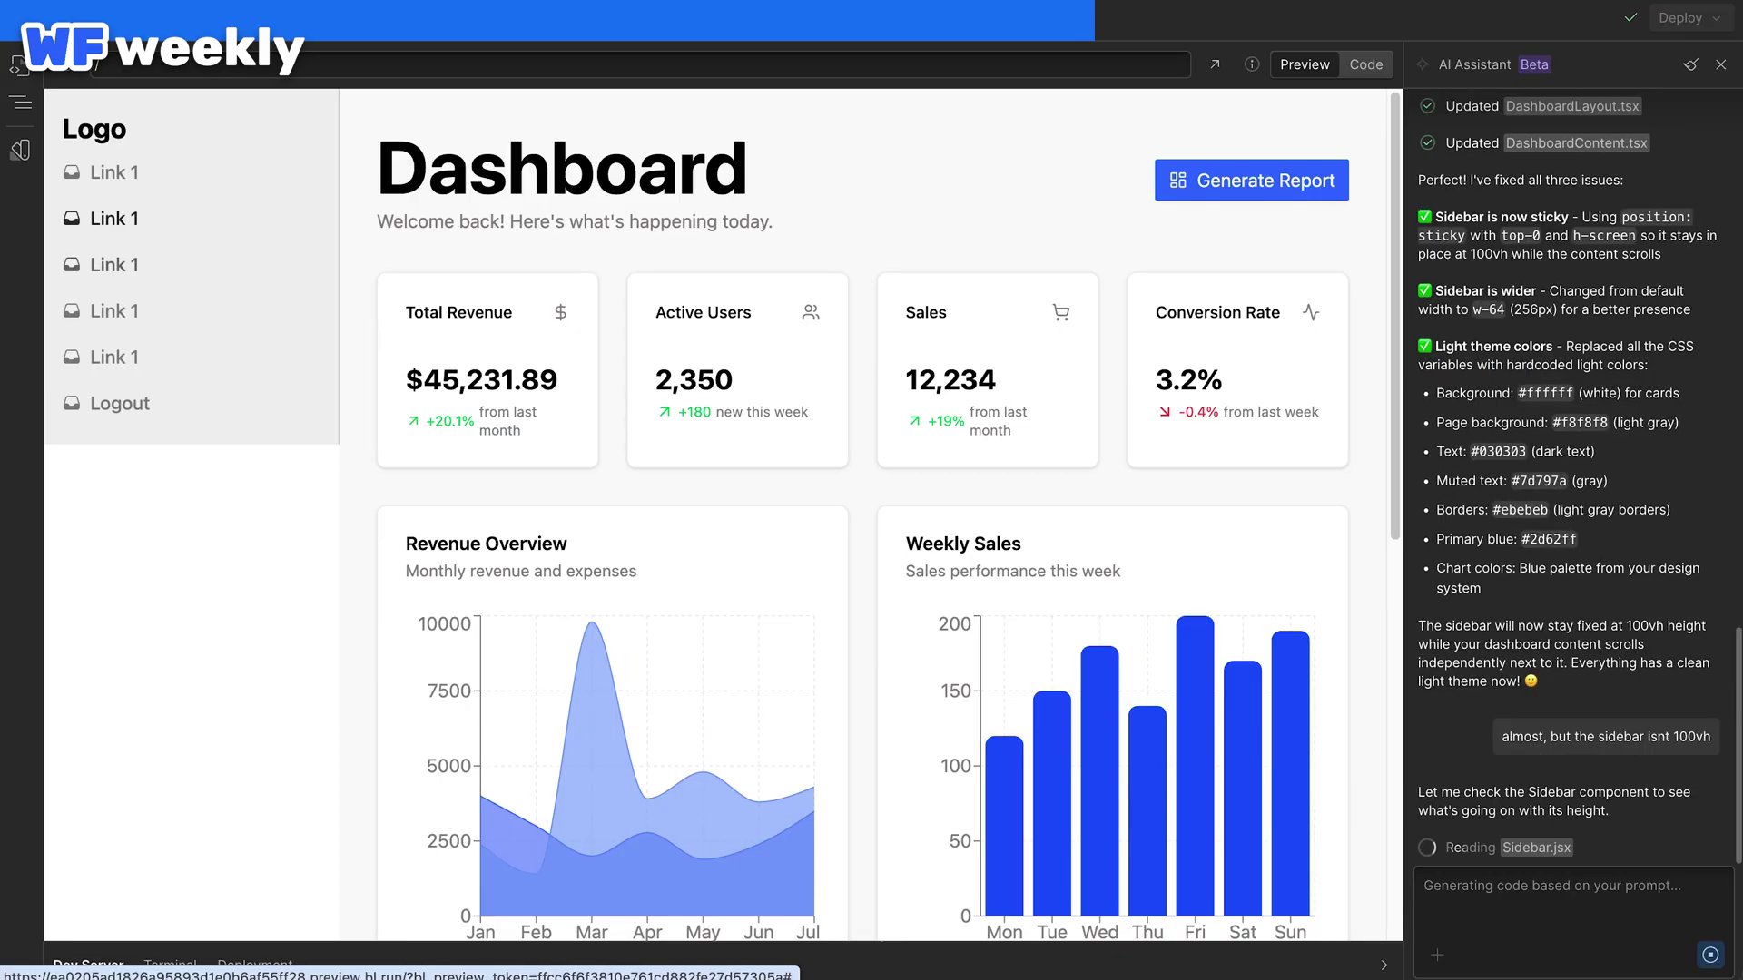
{"action": "type", "text": "it still isnt... maybe set it explicitly to 100vh"}
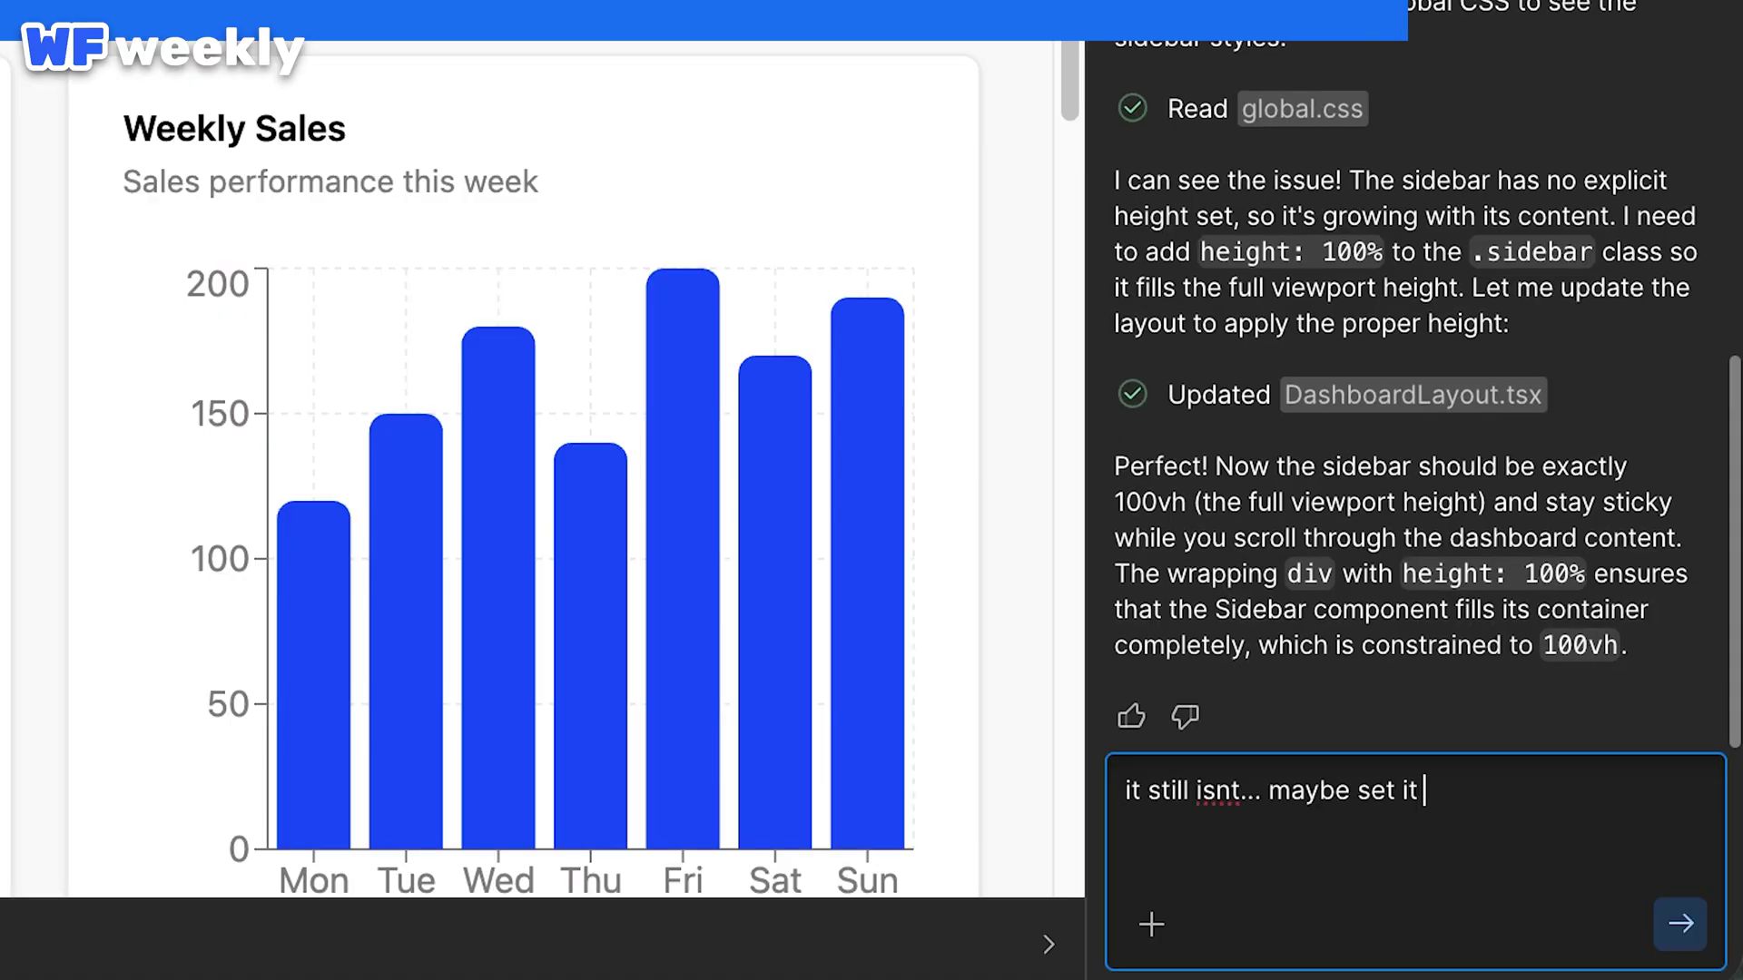
{"action": "key", "text": "Return"}
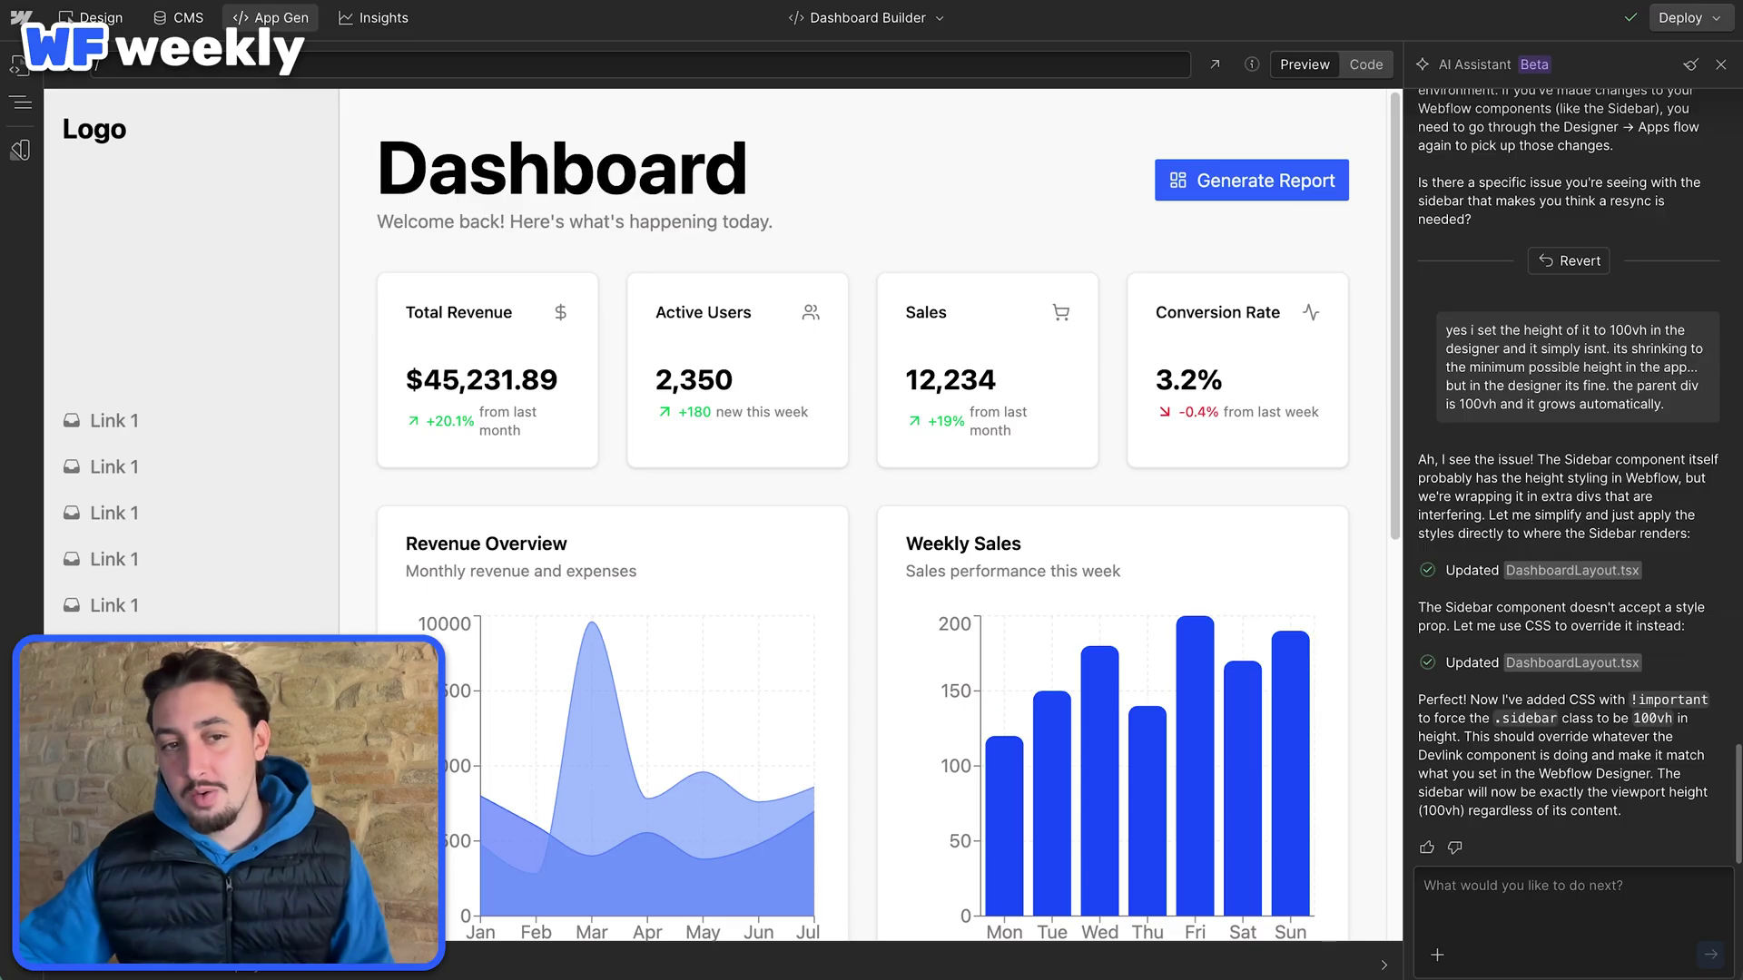
- Ask the AI Assistant to replace the default "link 1" sidebar labels with realistic app links such as home and stats
{"action": "type", "text": "can you update my sidebar links to be a representation of what will be in the real app? Instead of the default 'link 1 ' etc do home,"}
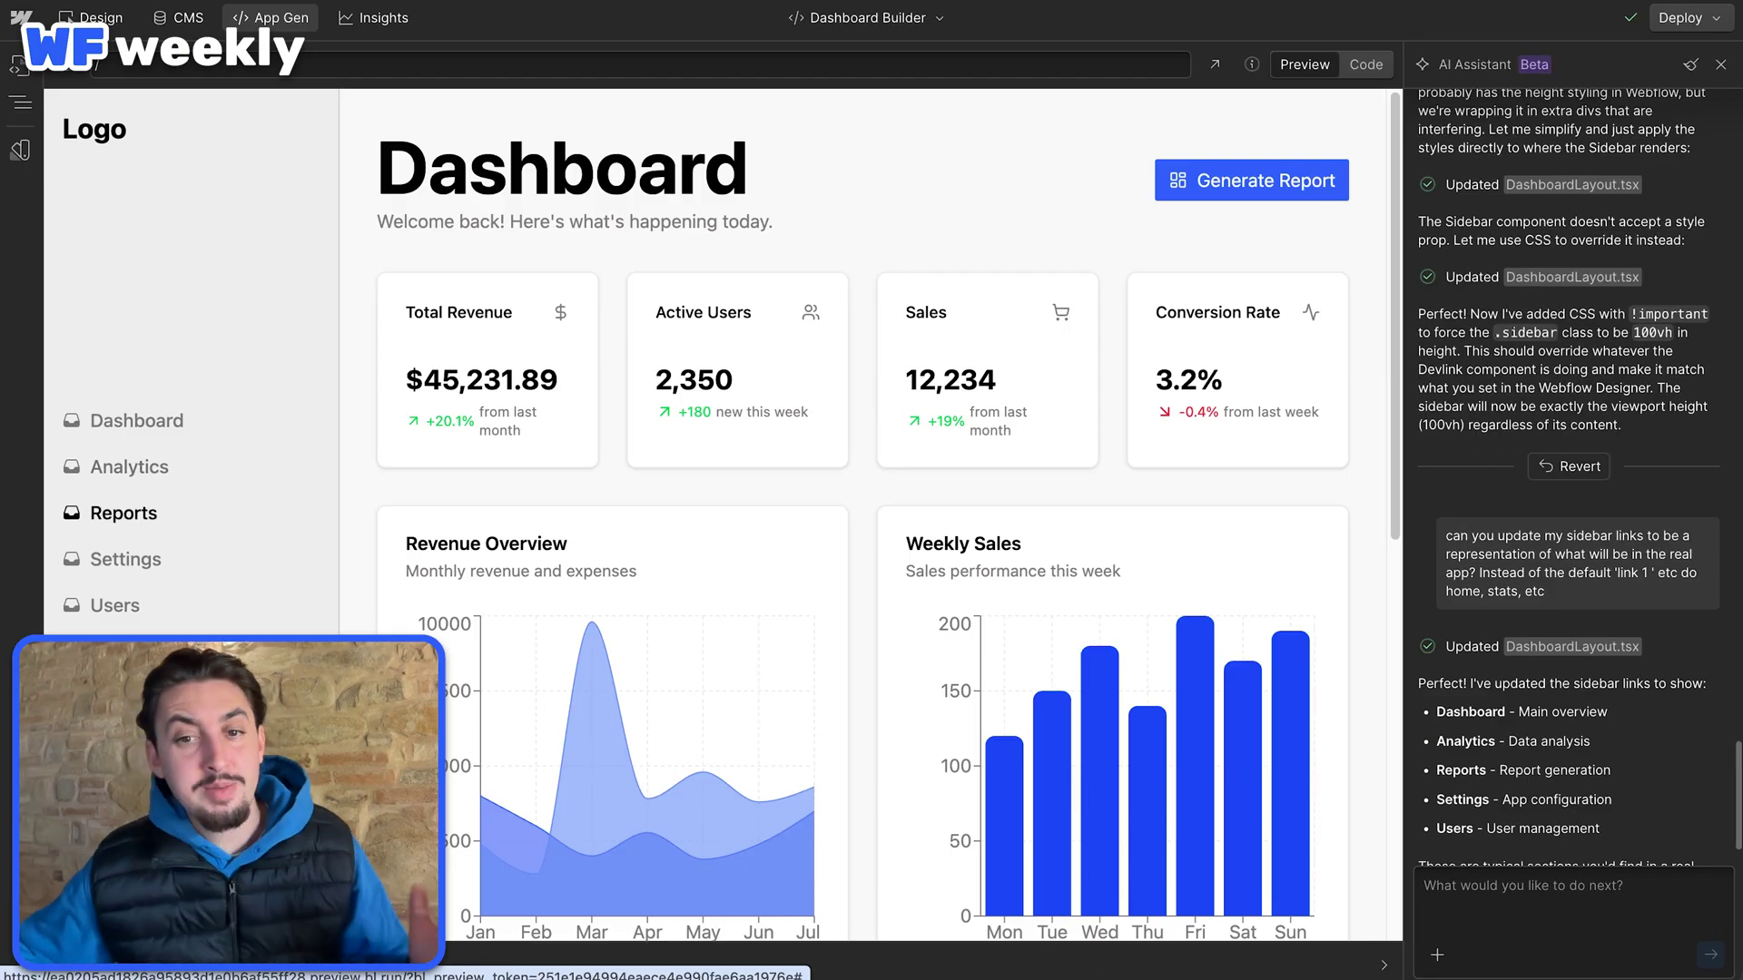
- Set the first sidebar link's text to "Home" in the DashboardLayout.tsx code and check the dashboard preview
{"action": "left_click", "coordinate": [1366, 65]}
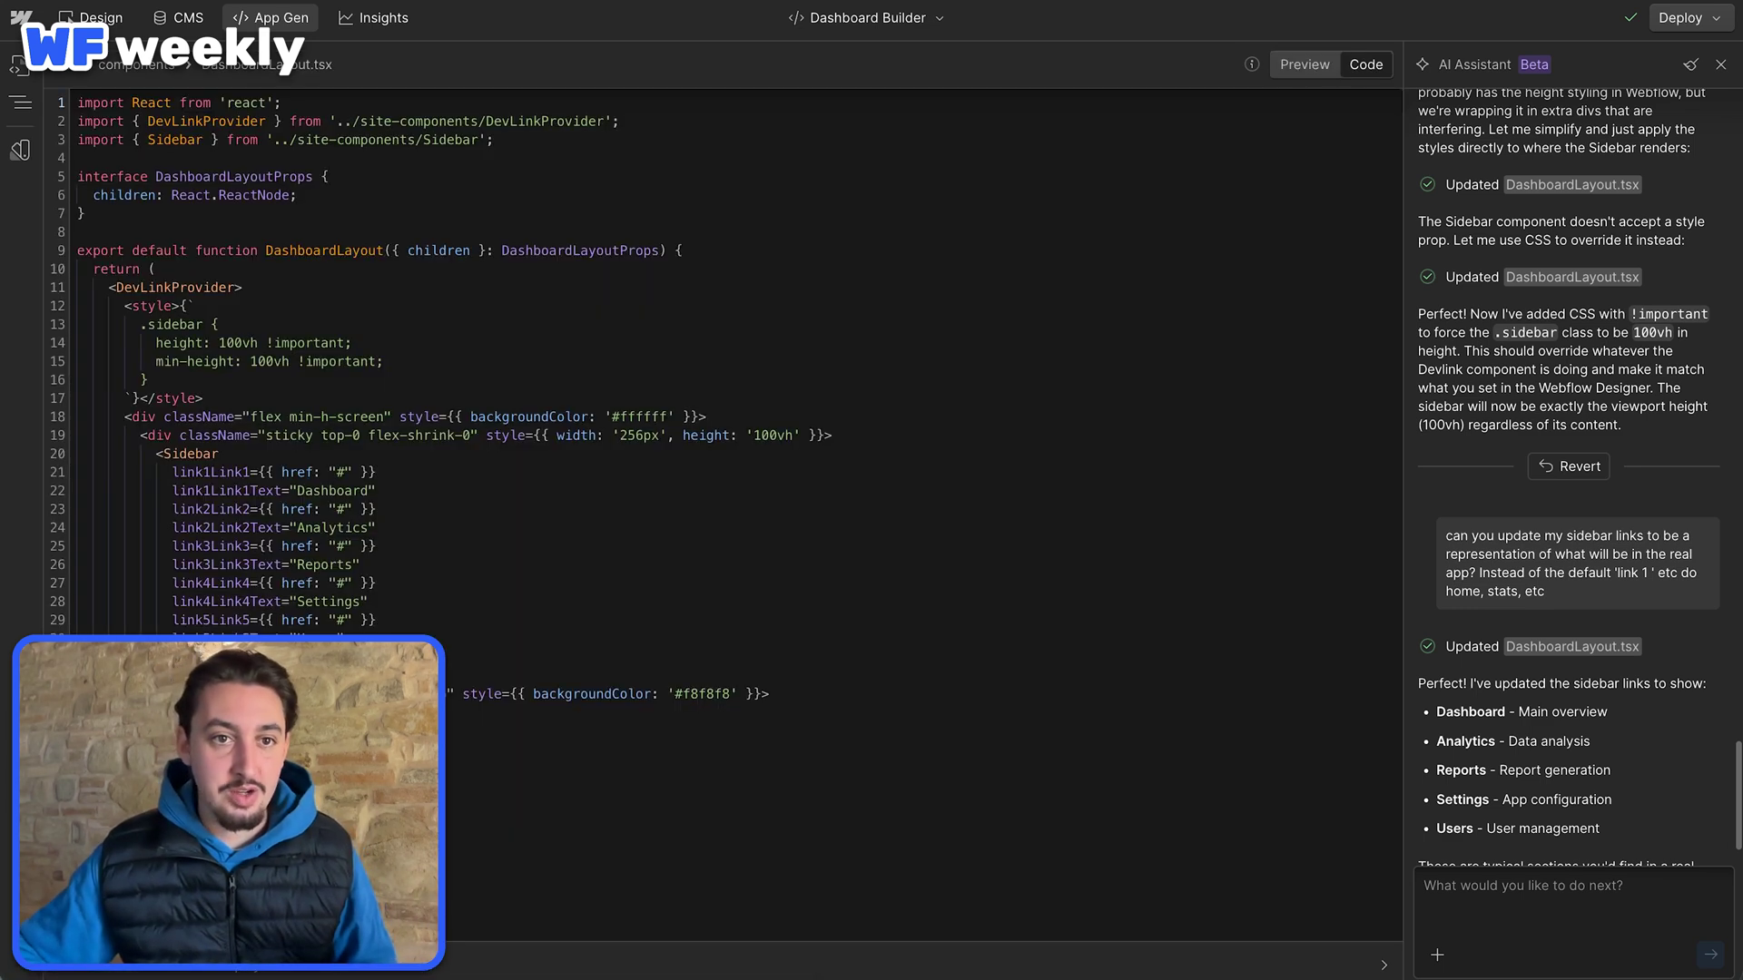
{"action": "double_click", "coordinate": [333, 490]}
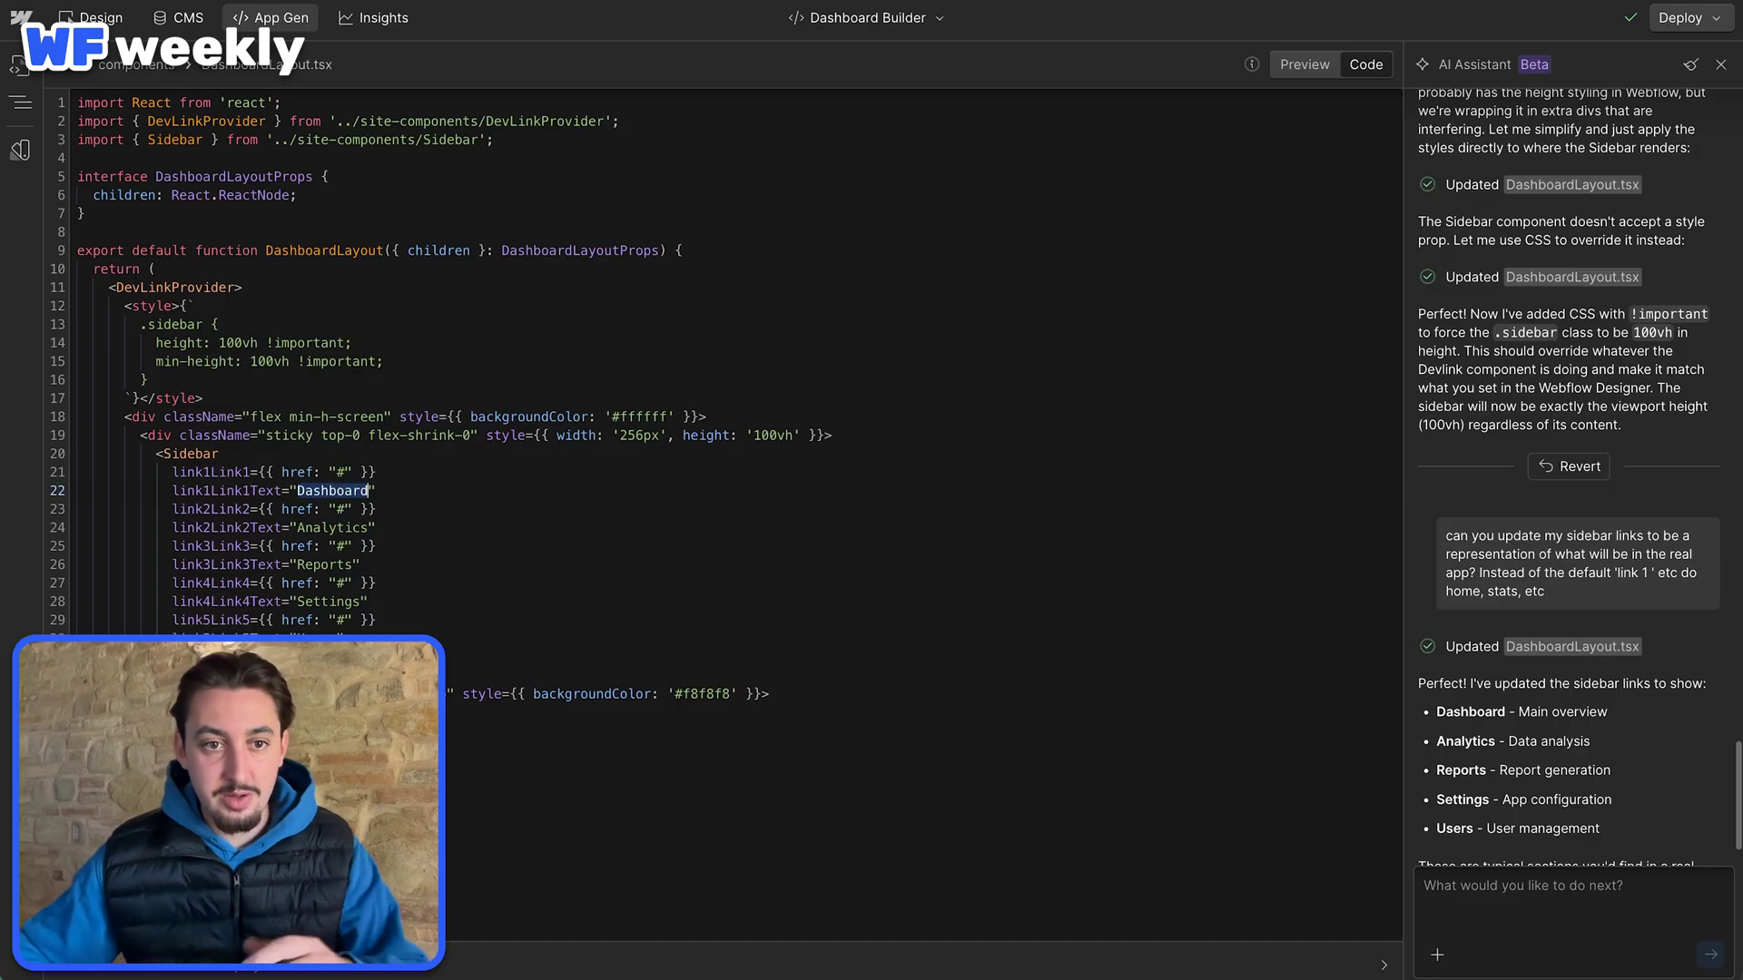
{"action": "type", "text": "Home"}
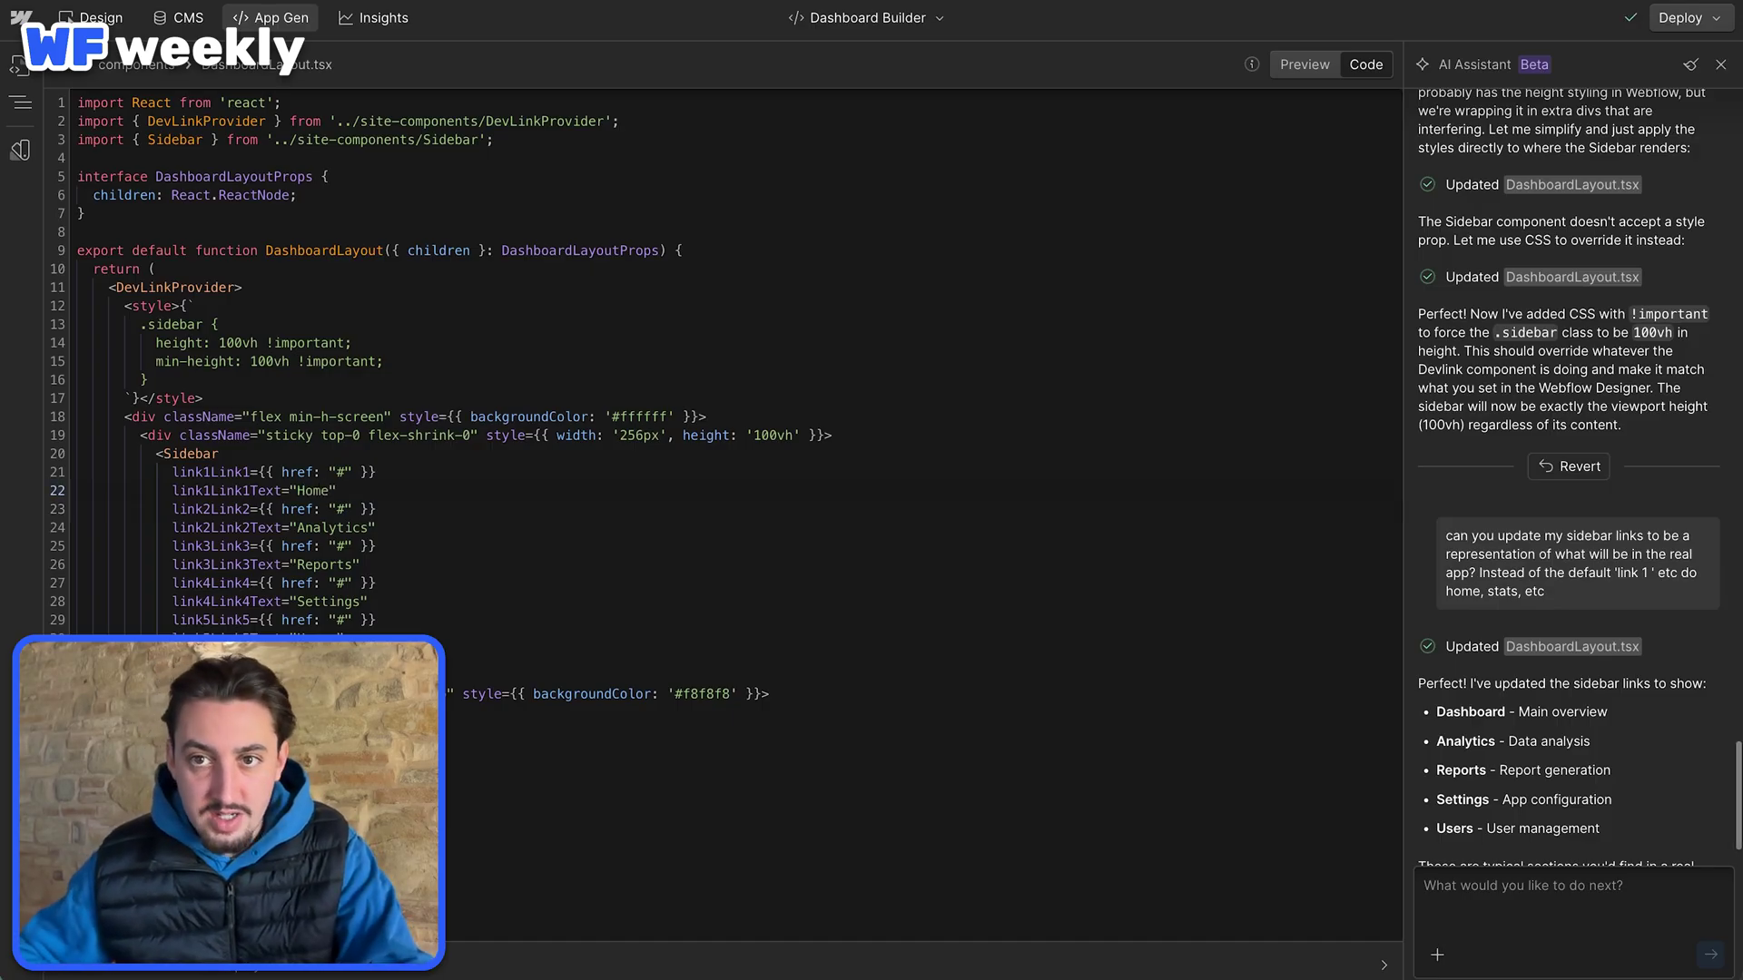
{"action": "left_click", "coordinate": [376, 546]}
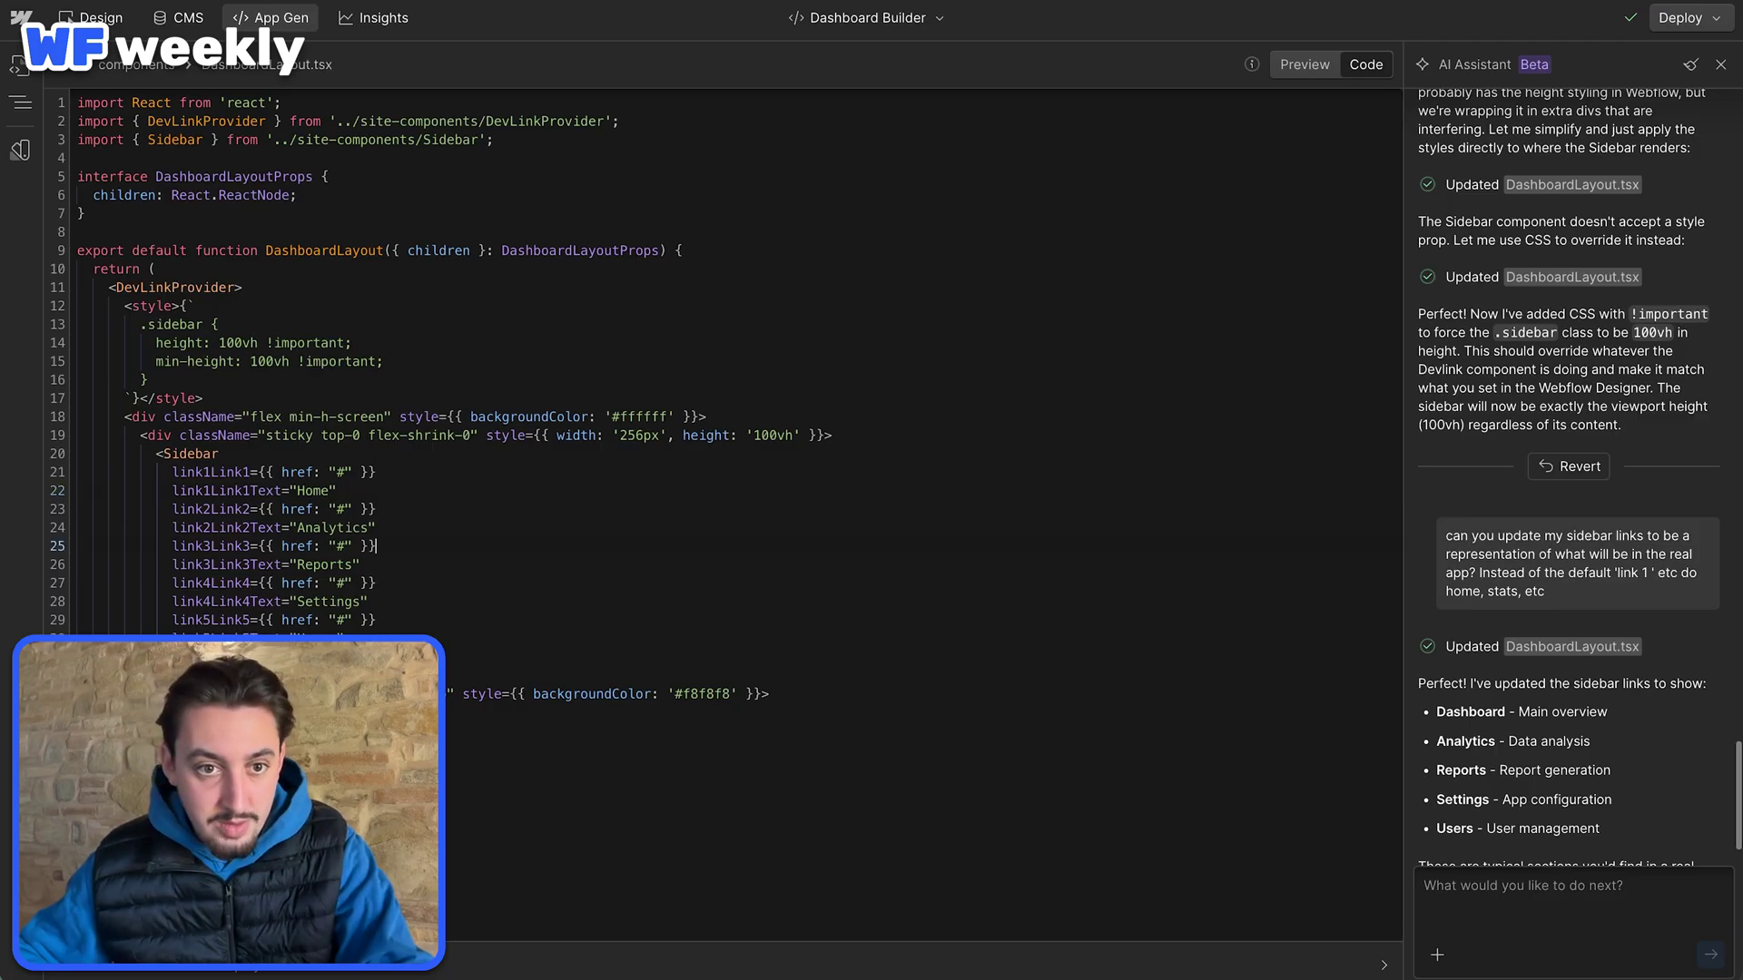
{"action": "left_click", "coordinate": [1305, 65]}
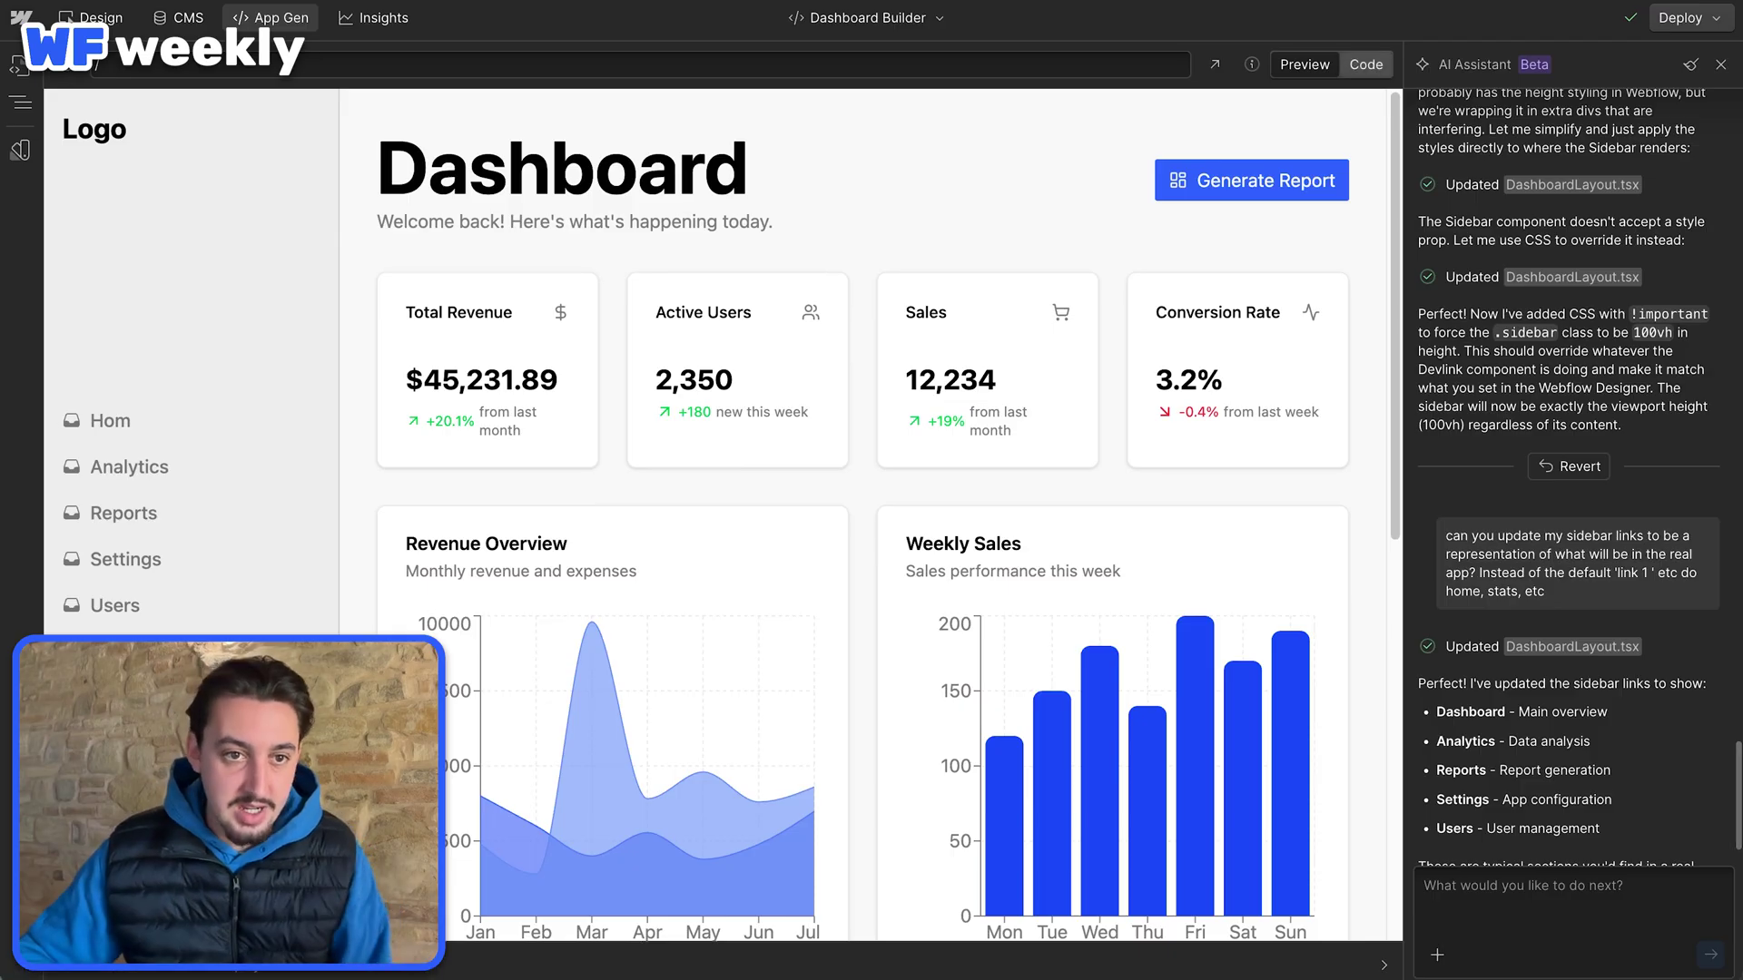
{"action": "left_click", "coordinate": [1366, 64]}
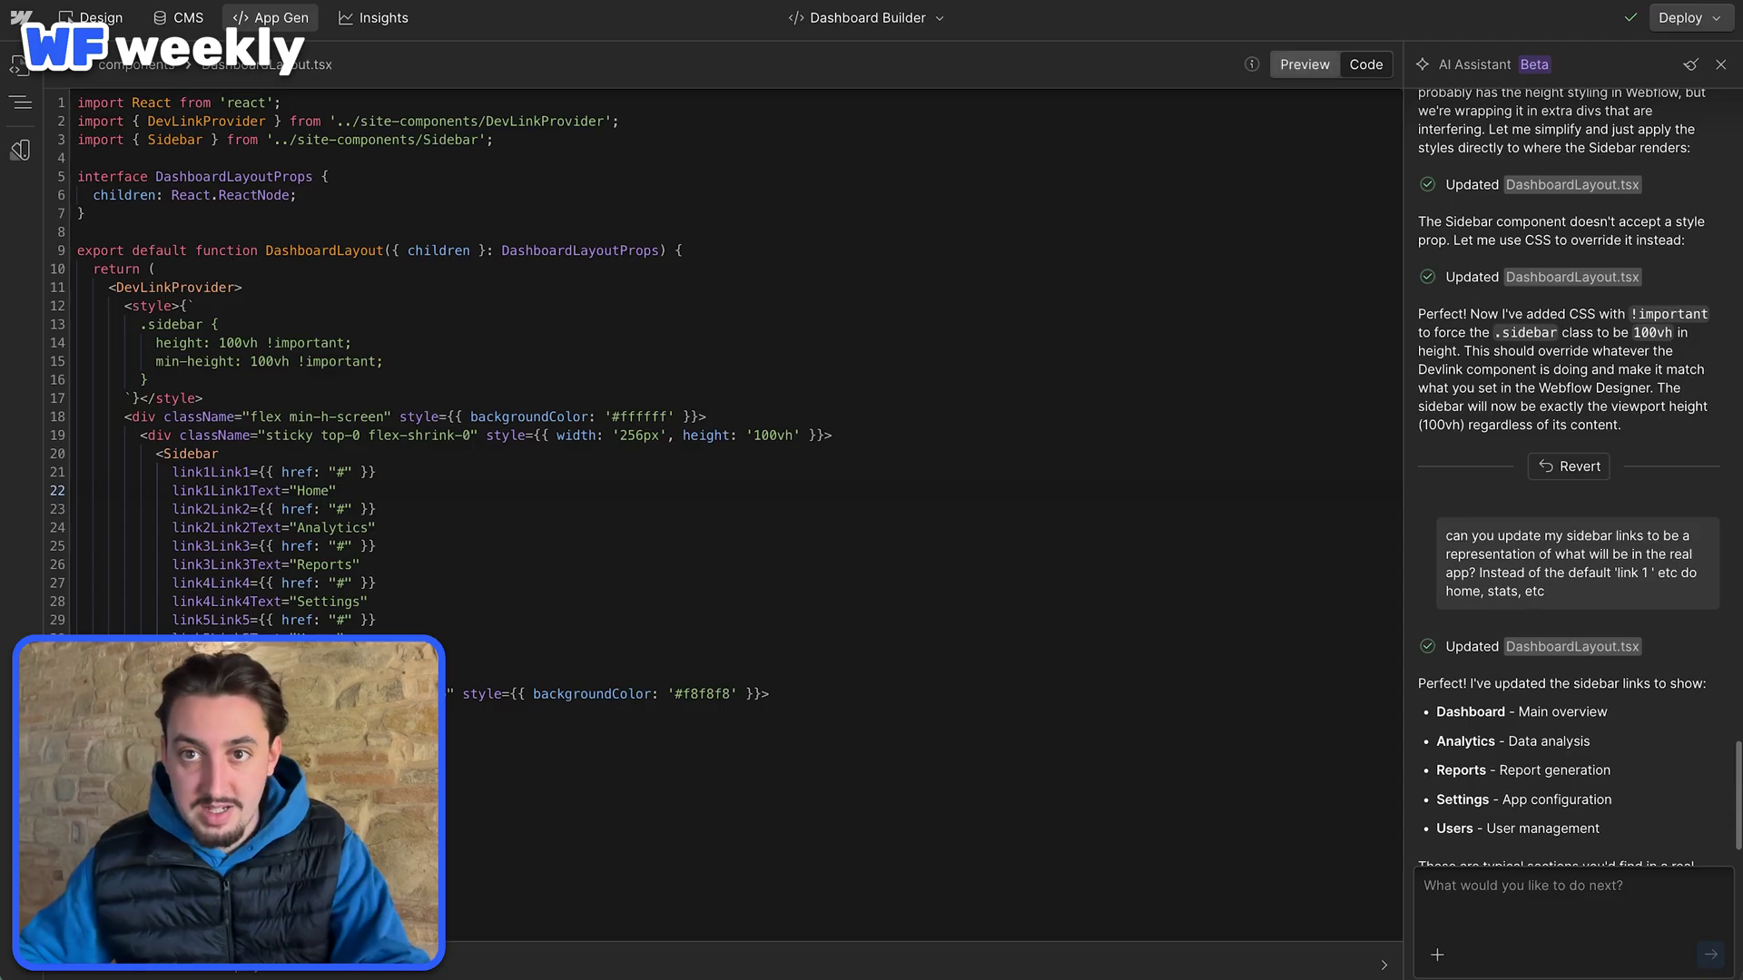
{"action": "left_click", "coordinate": [1305, 64]}
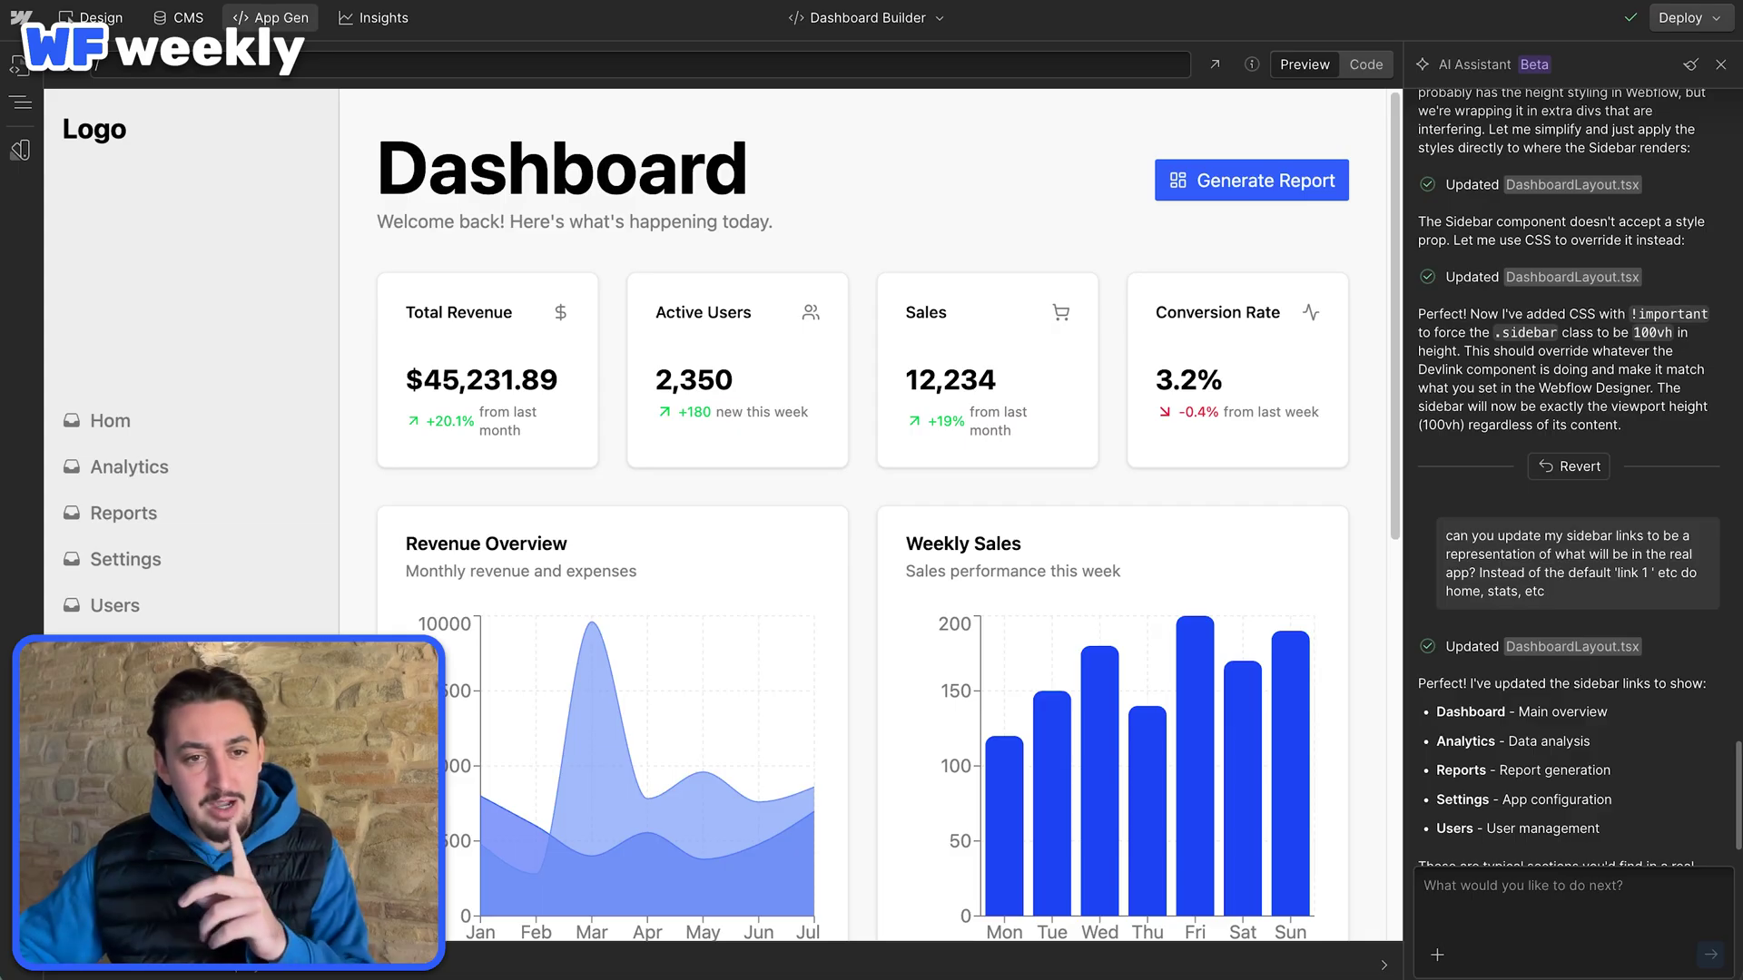
{"action": "scroll", "coordinate": [526, 590], "scroll_direction": "down", "scroll_amount": 3}
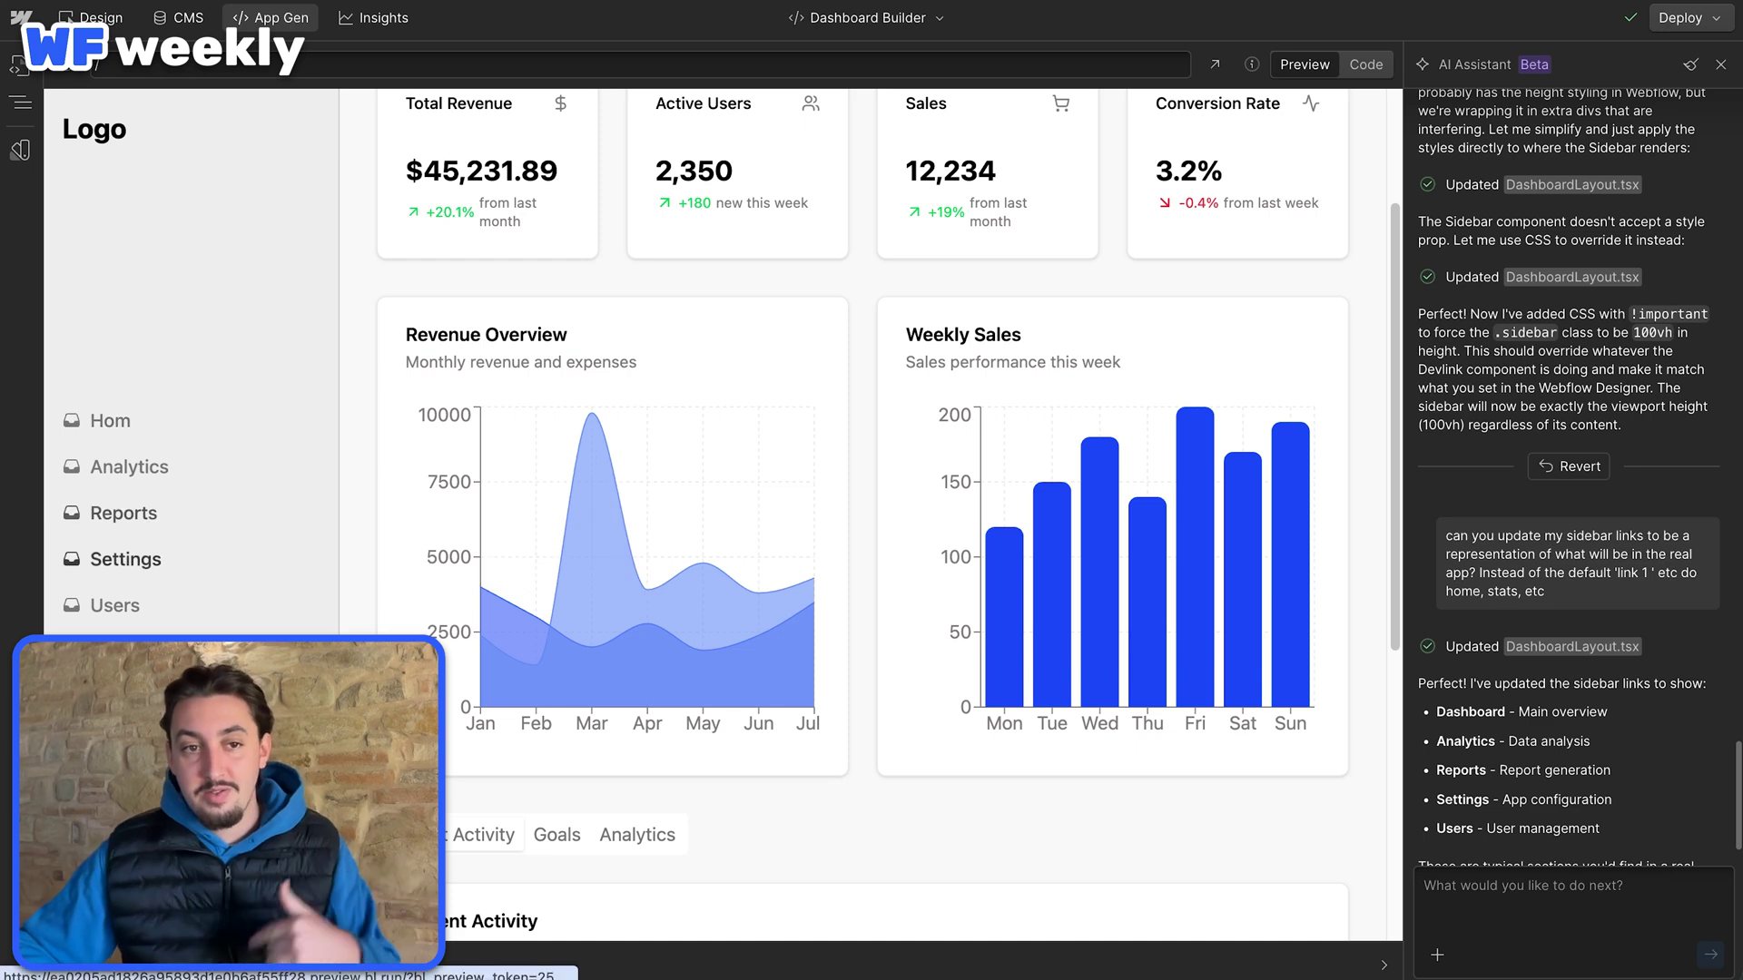
- Open the Sidebar component for editing in the designer and select its first link
{"action": "left_click", "coordinate": [95, 17]}
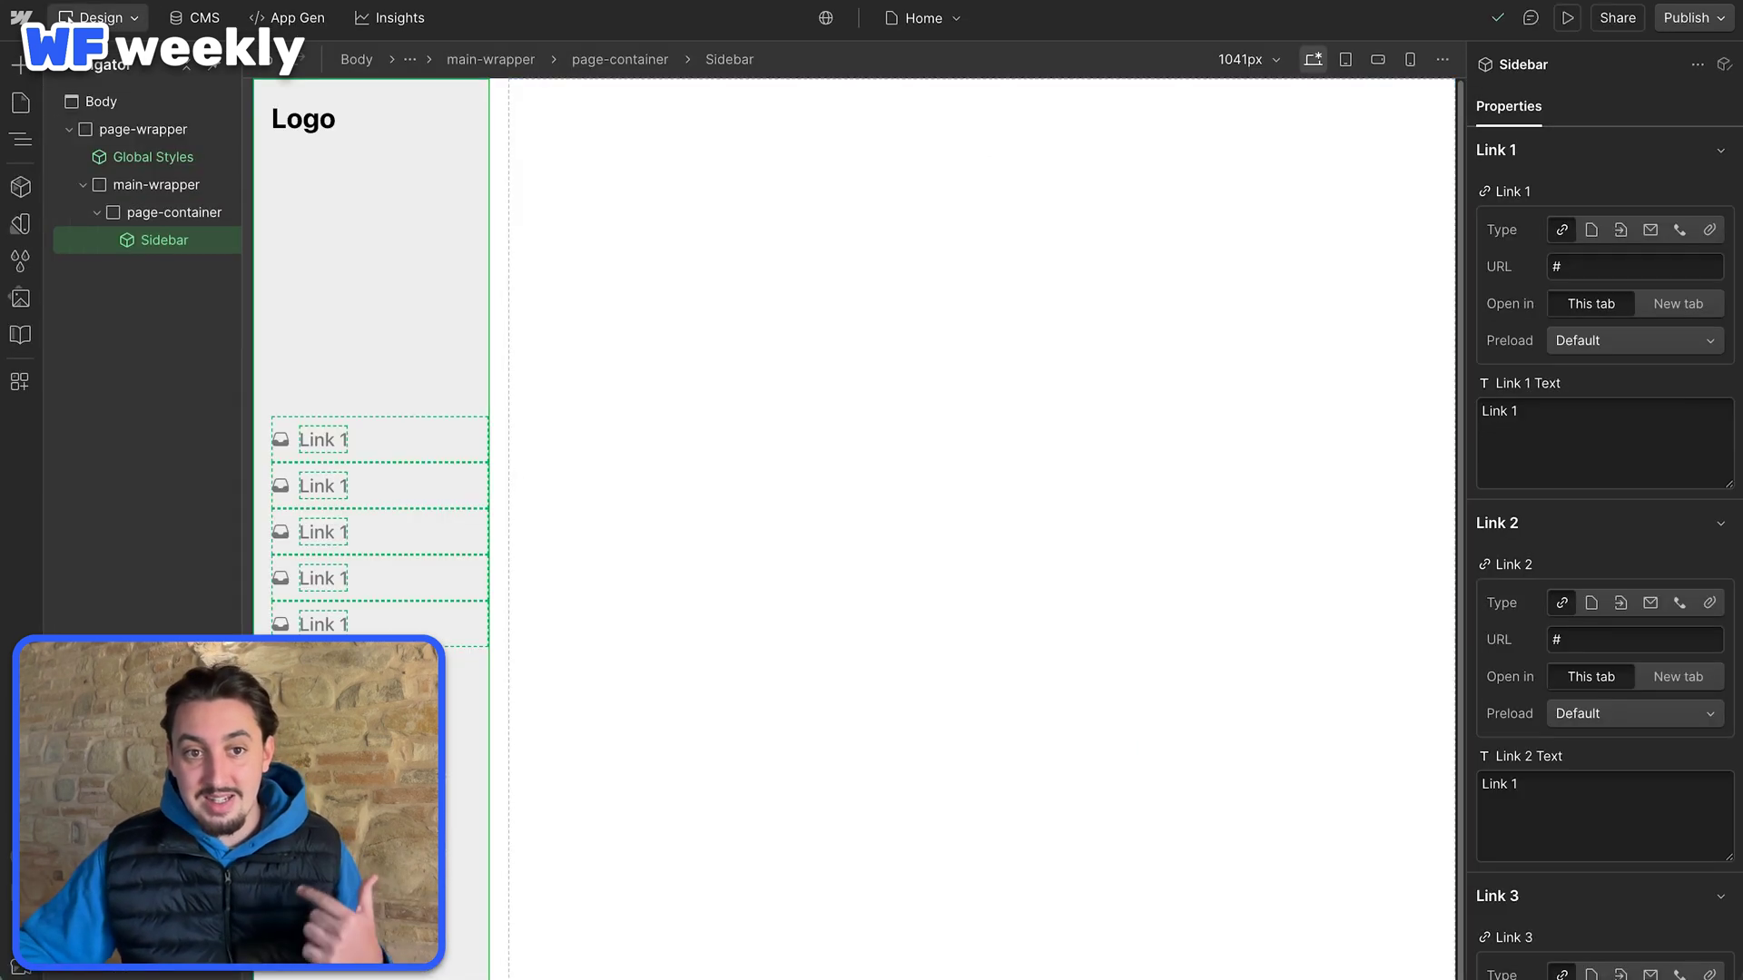
{"action": "double_click", "coordinate": [323, 439]}
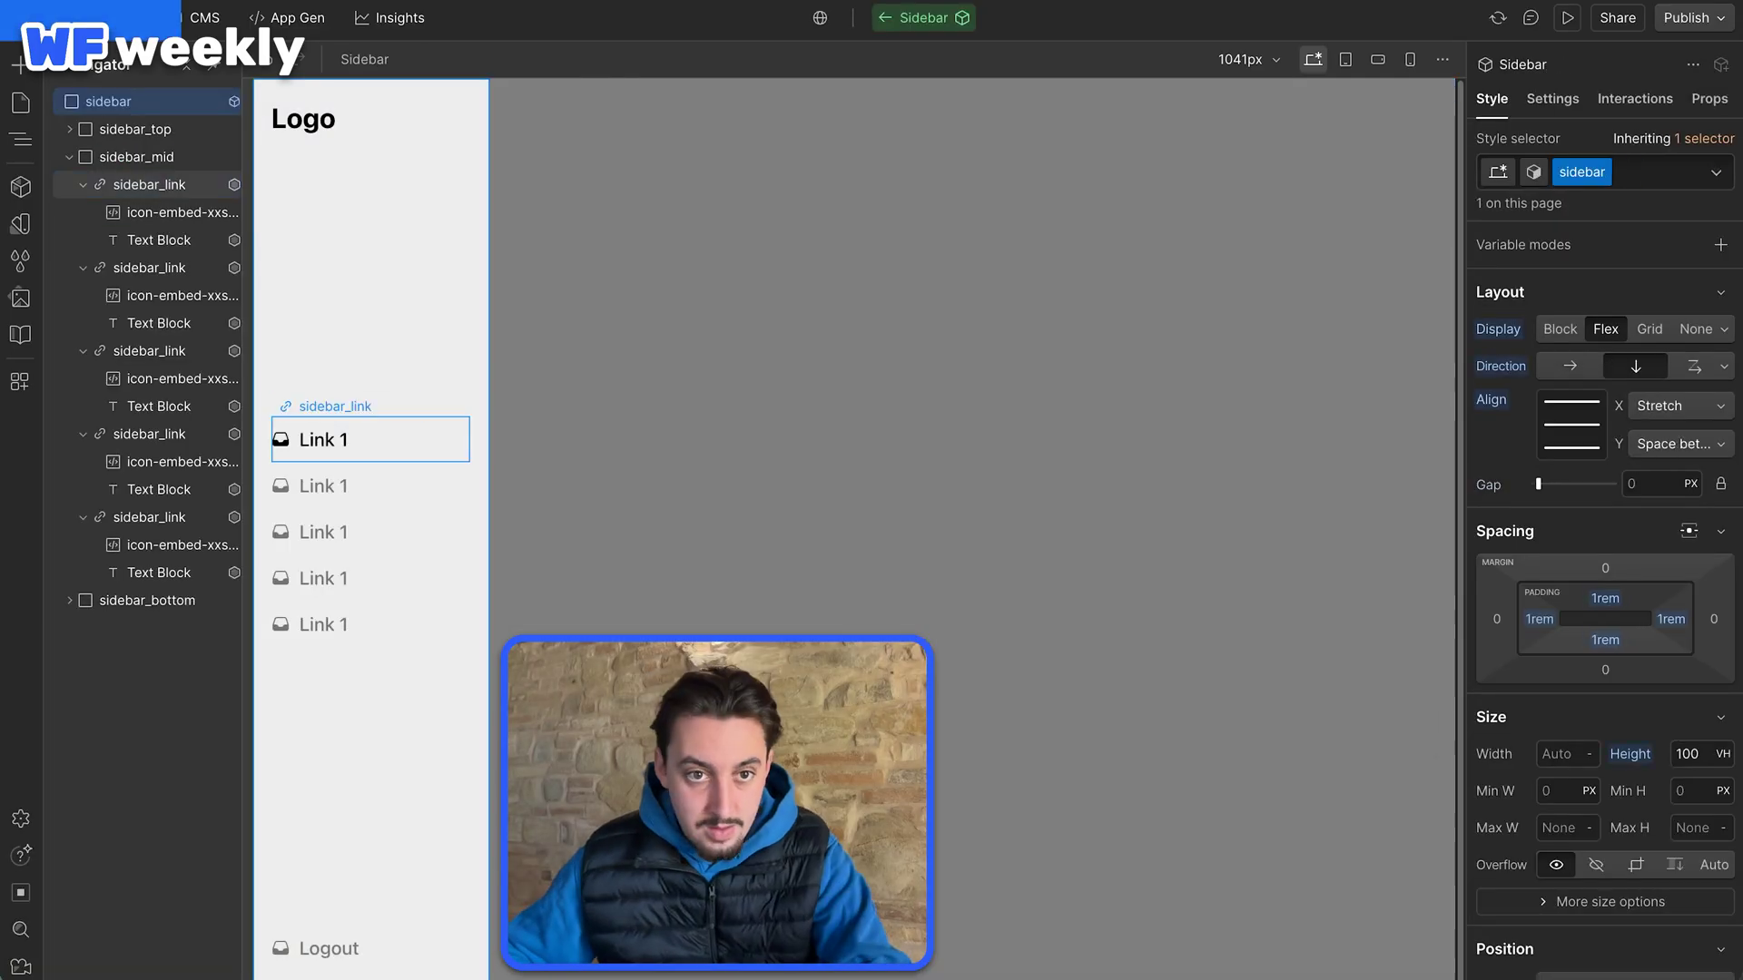
{"action": "left_click", "coordinate": [323, 440]}
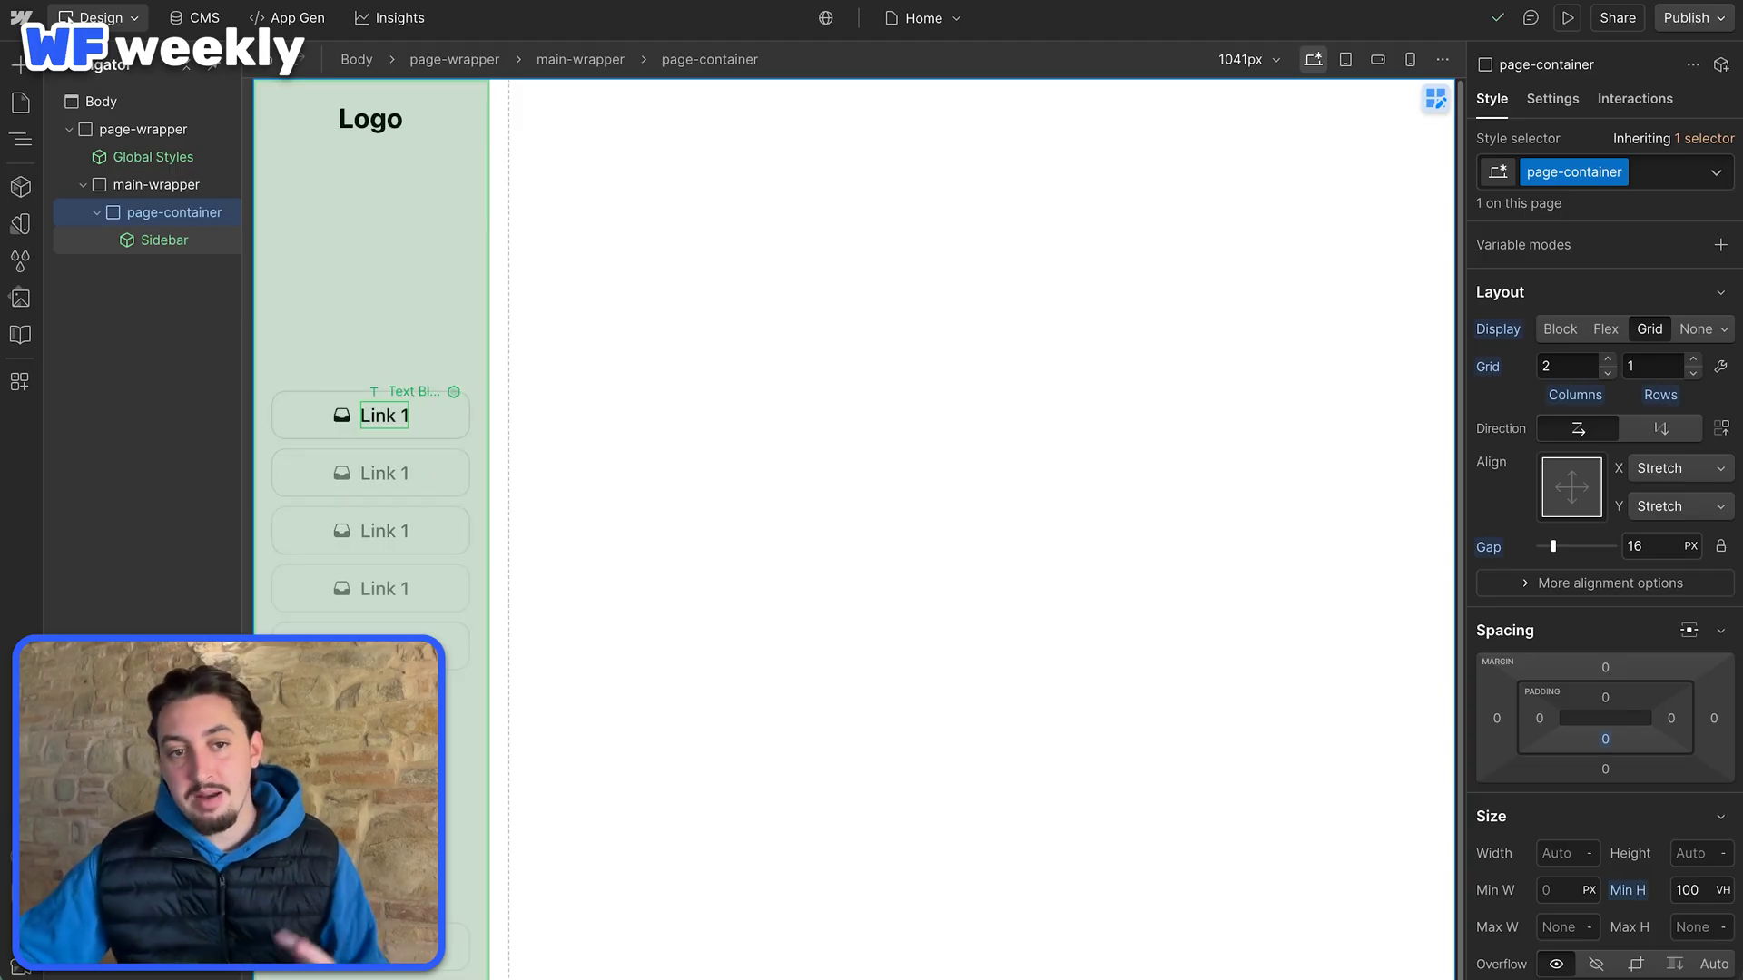
- Return to App Gen, recheck the first sidebar link's "Home" text in the code and preview the restyled dashboard
{"action": "left_click", "coordinate": [272, 17]}
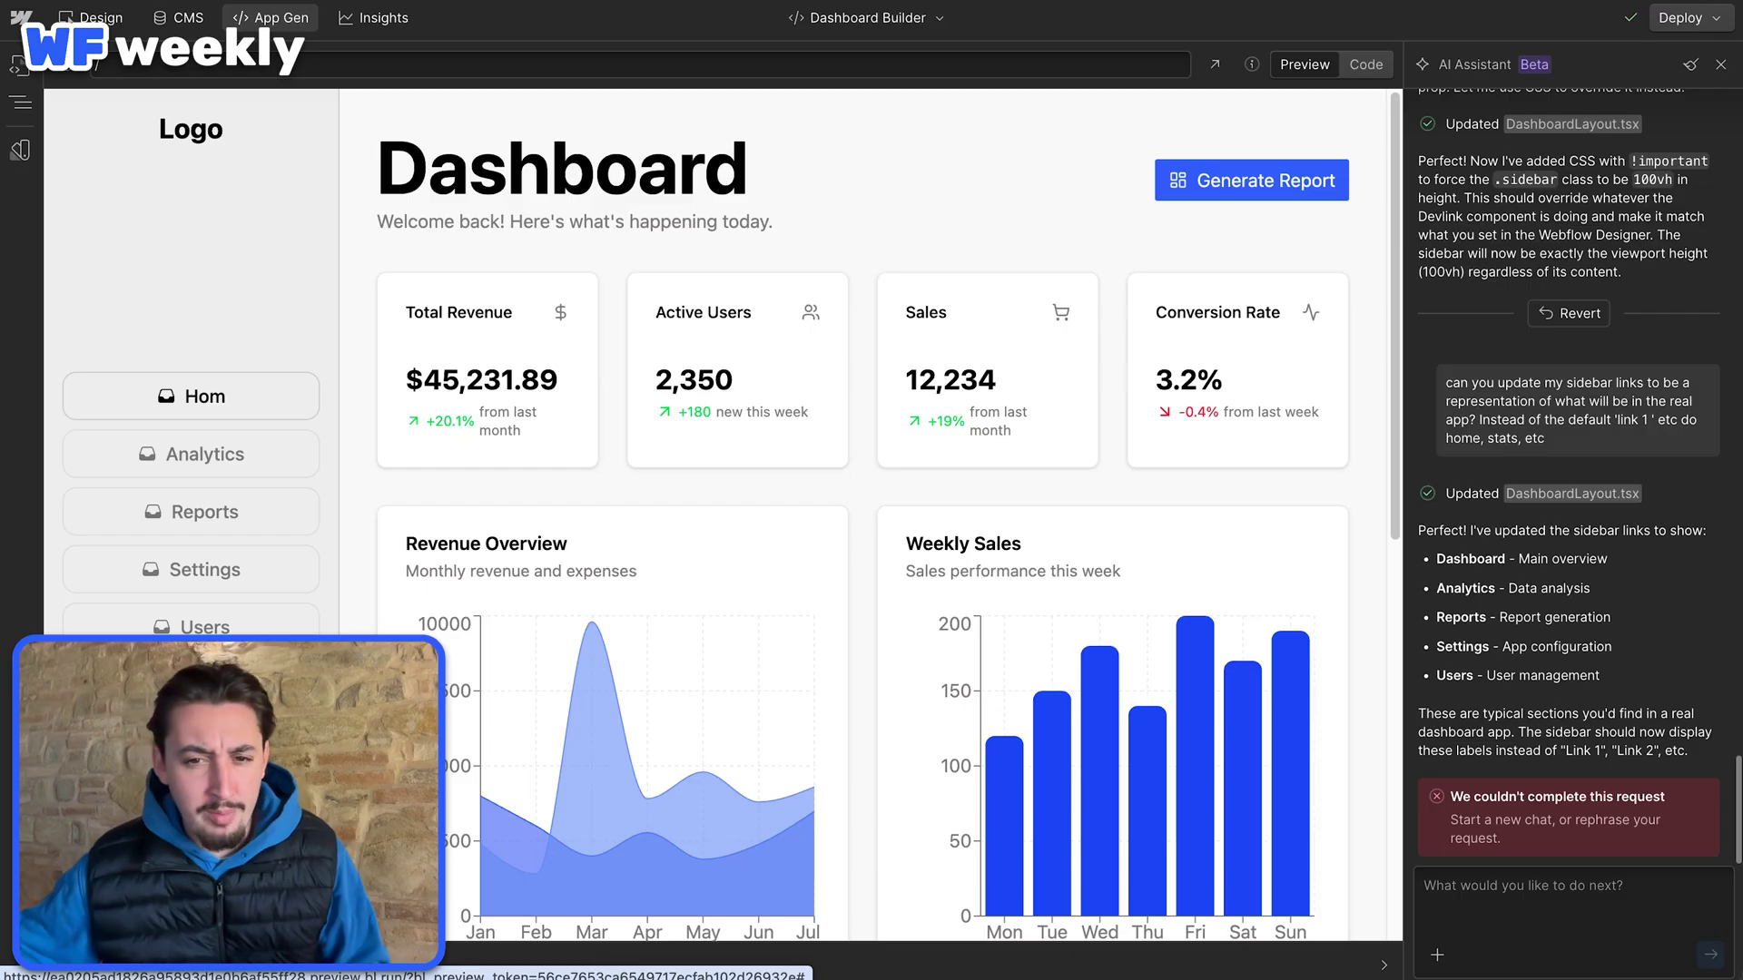
{"action": "left_click", "coordinate": [1366, 64]}
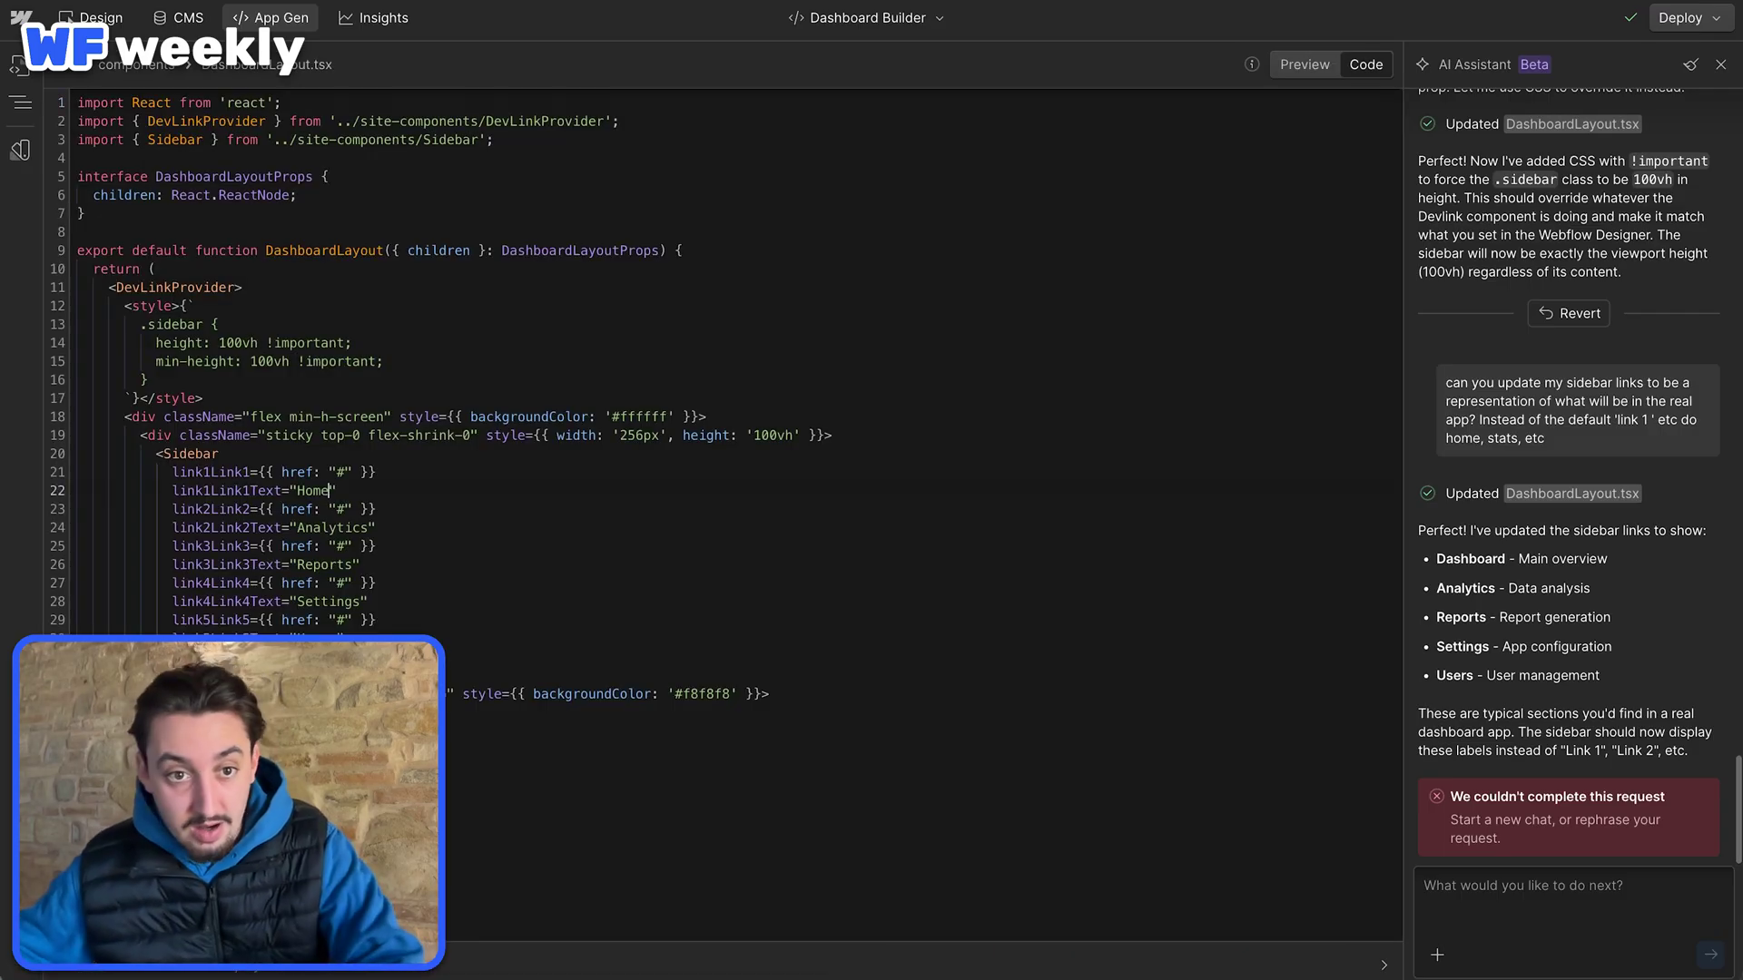
{"action": "left_click", "coordinate": [376, 510]}
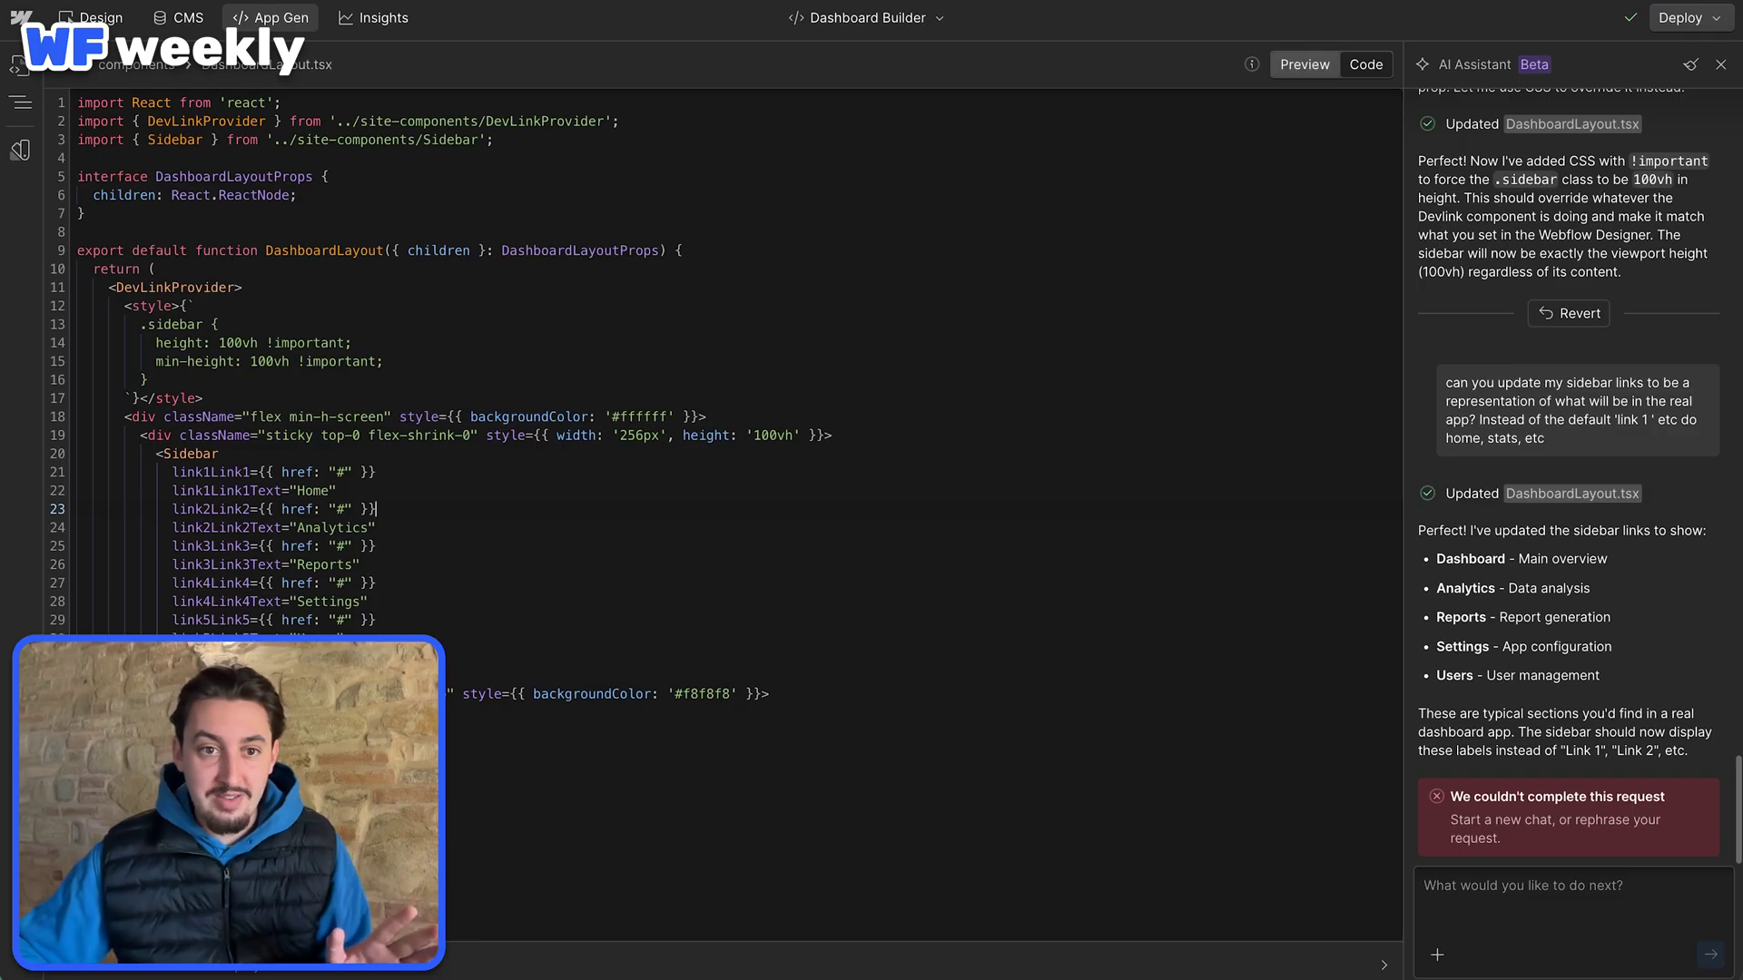
{"action": "left_click", "coordinate": [1304, 64]}
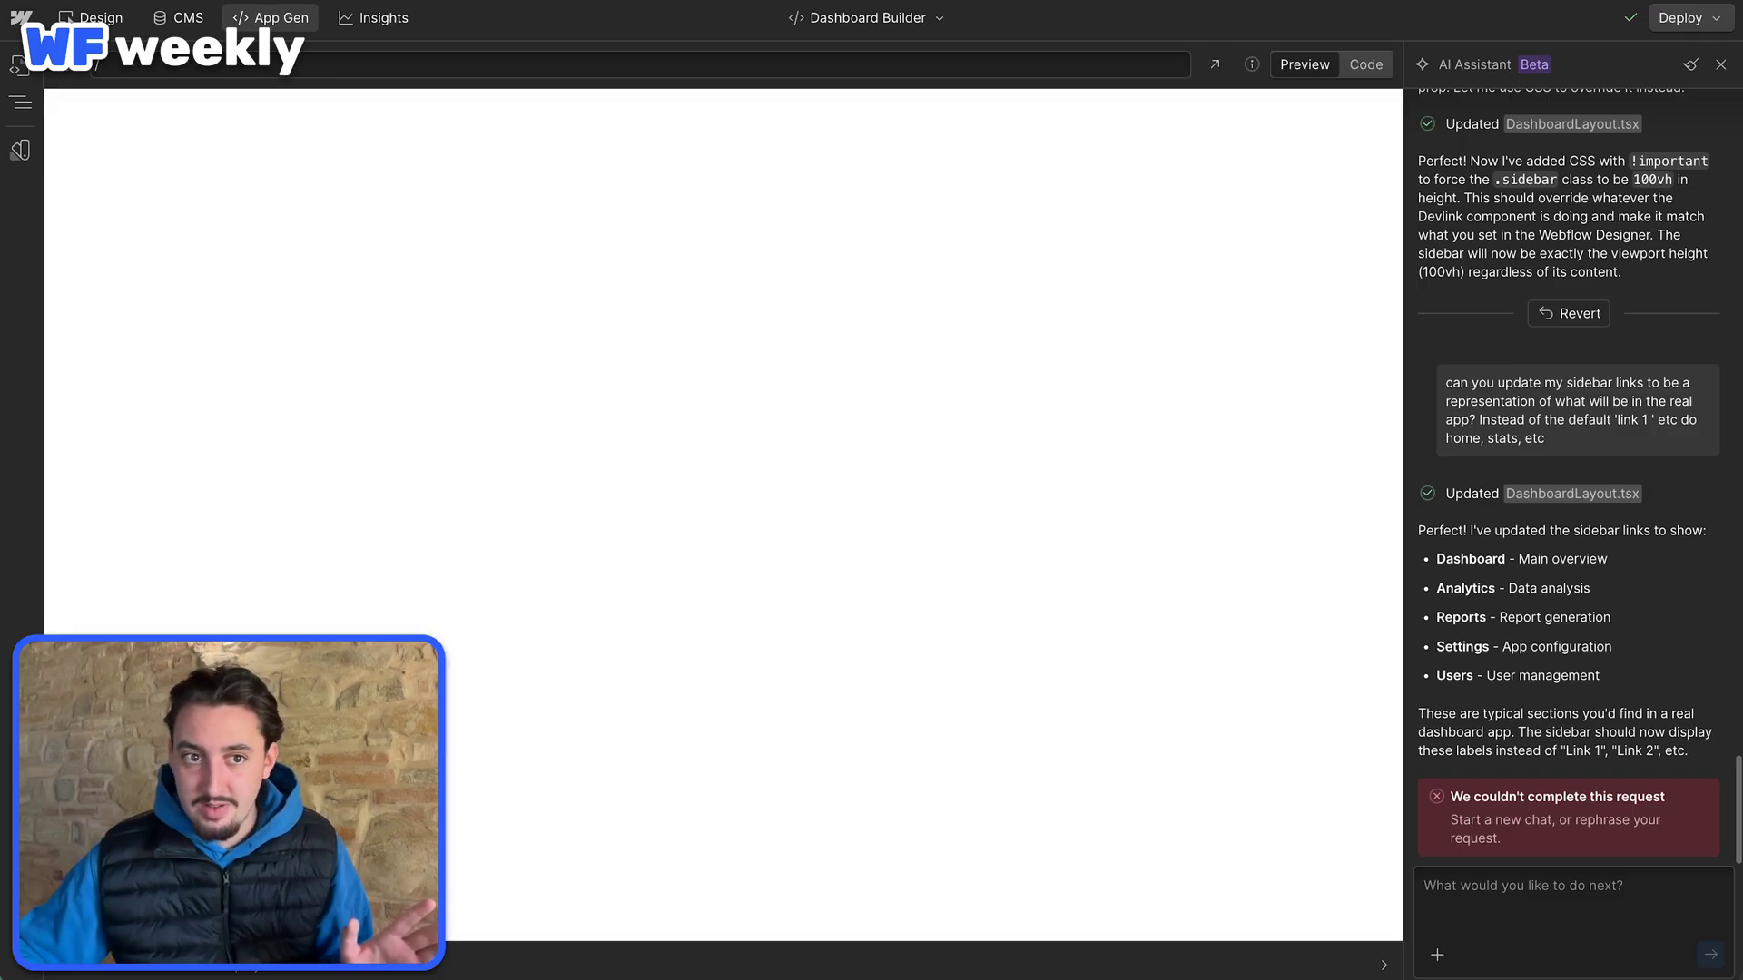
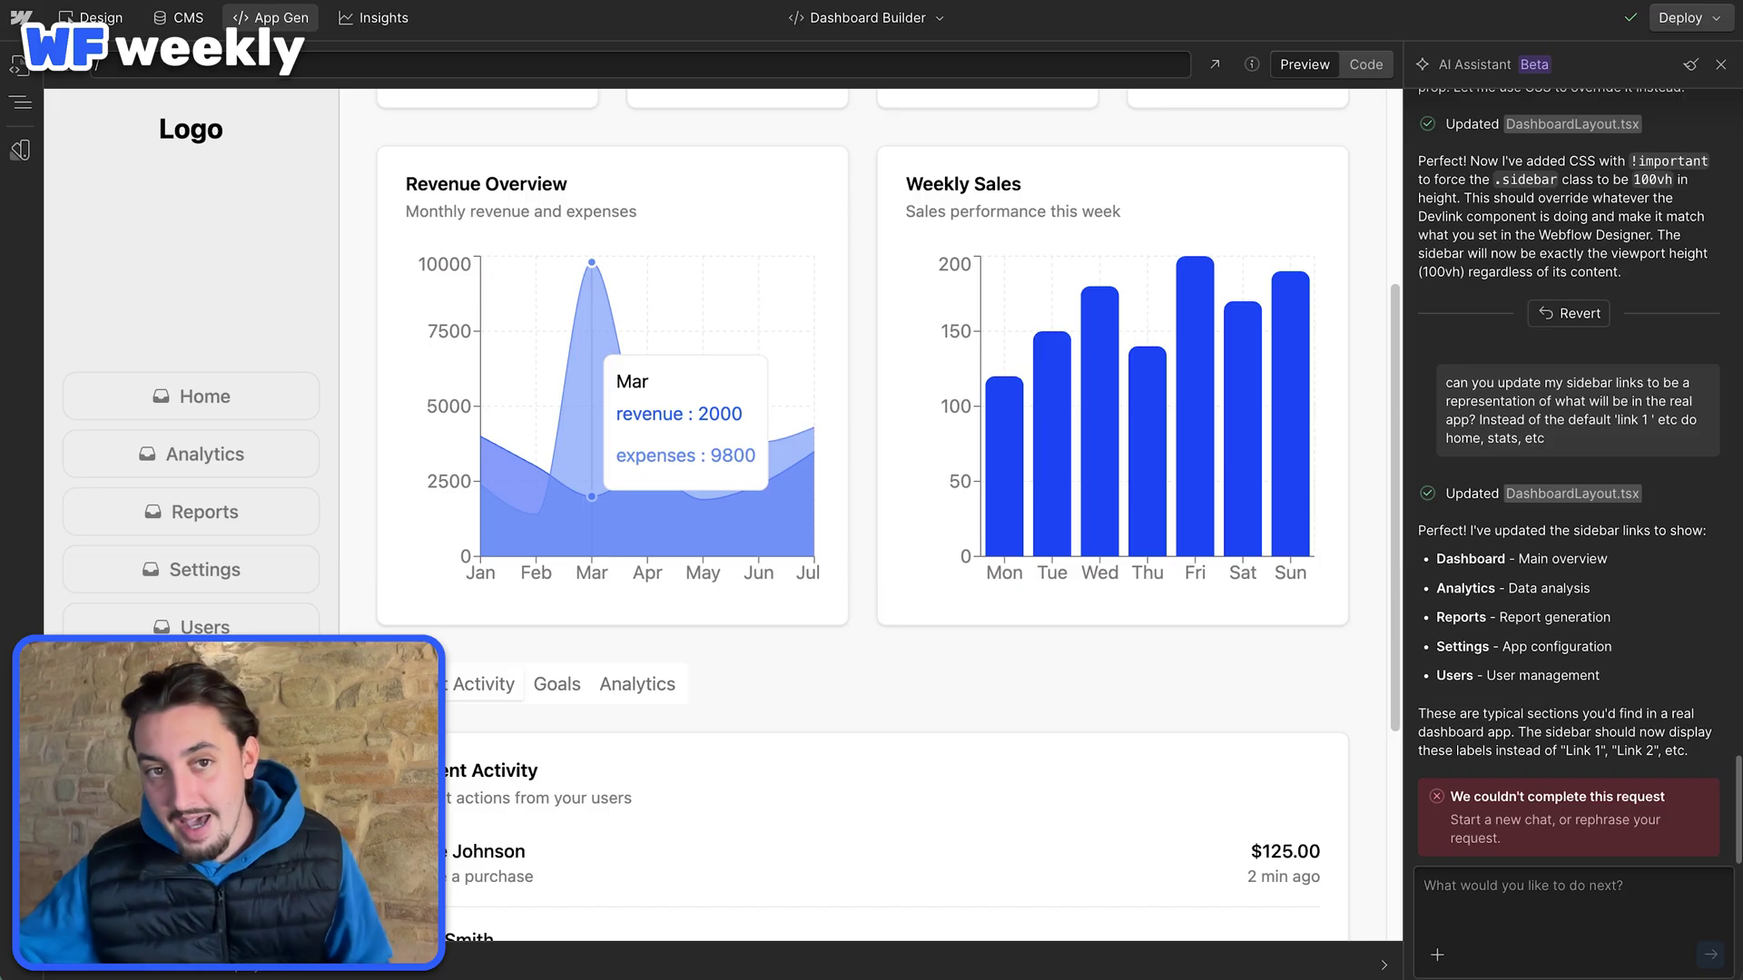
- Ask the AI Assistant to make a Webflow code component for the Revenue Overview card including its chart, and review its response
{"action": "left_click_drag", "start_coordinate": [406, 185], "coordinate": [567, 184]}
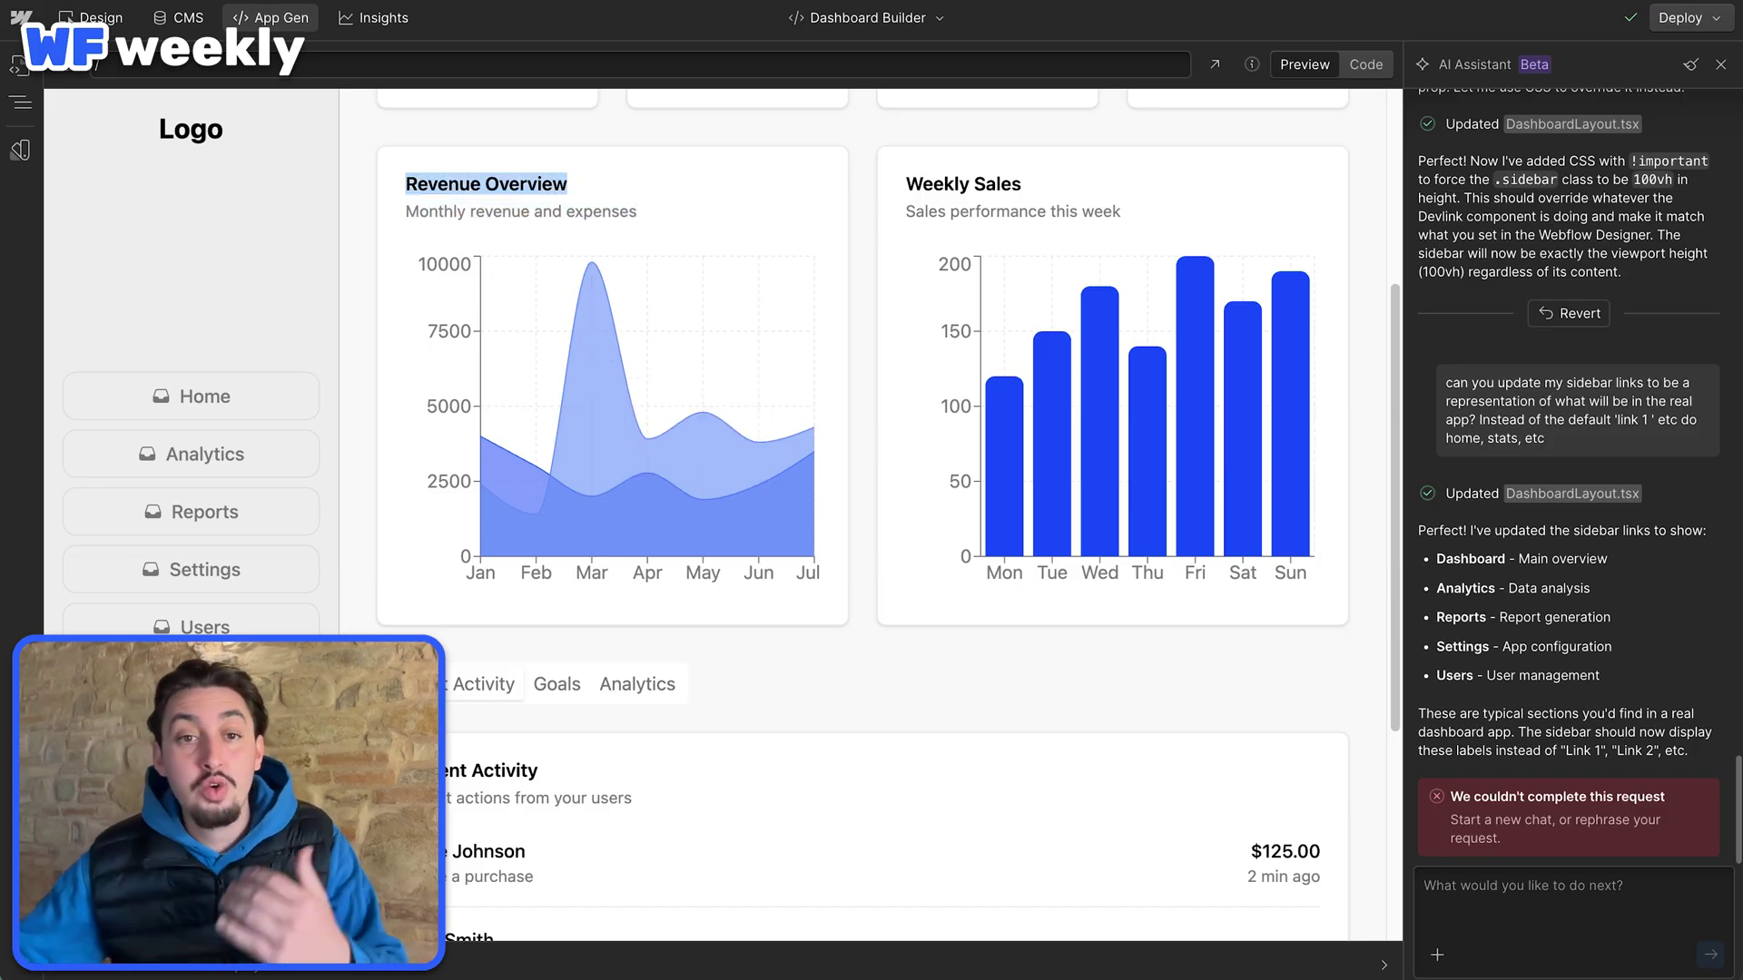
{"action": "type", "text": "can you mak"}
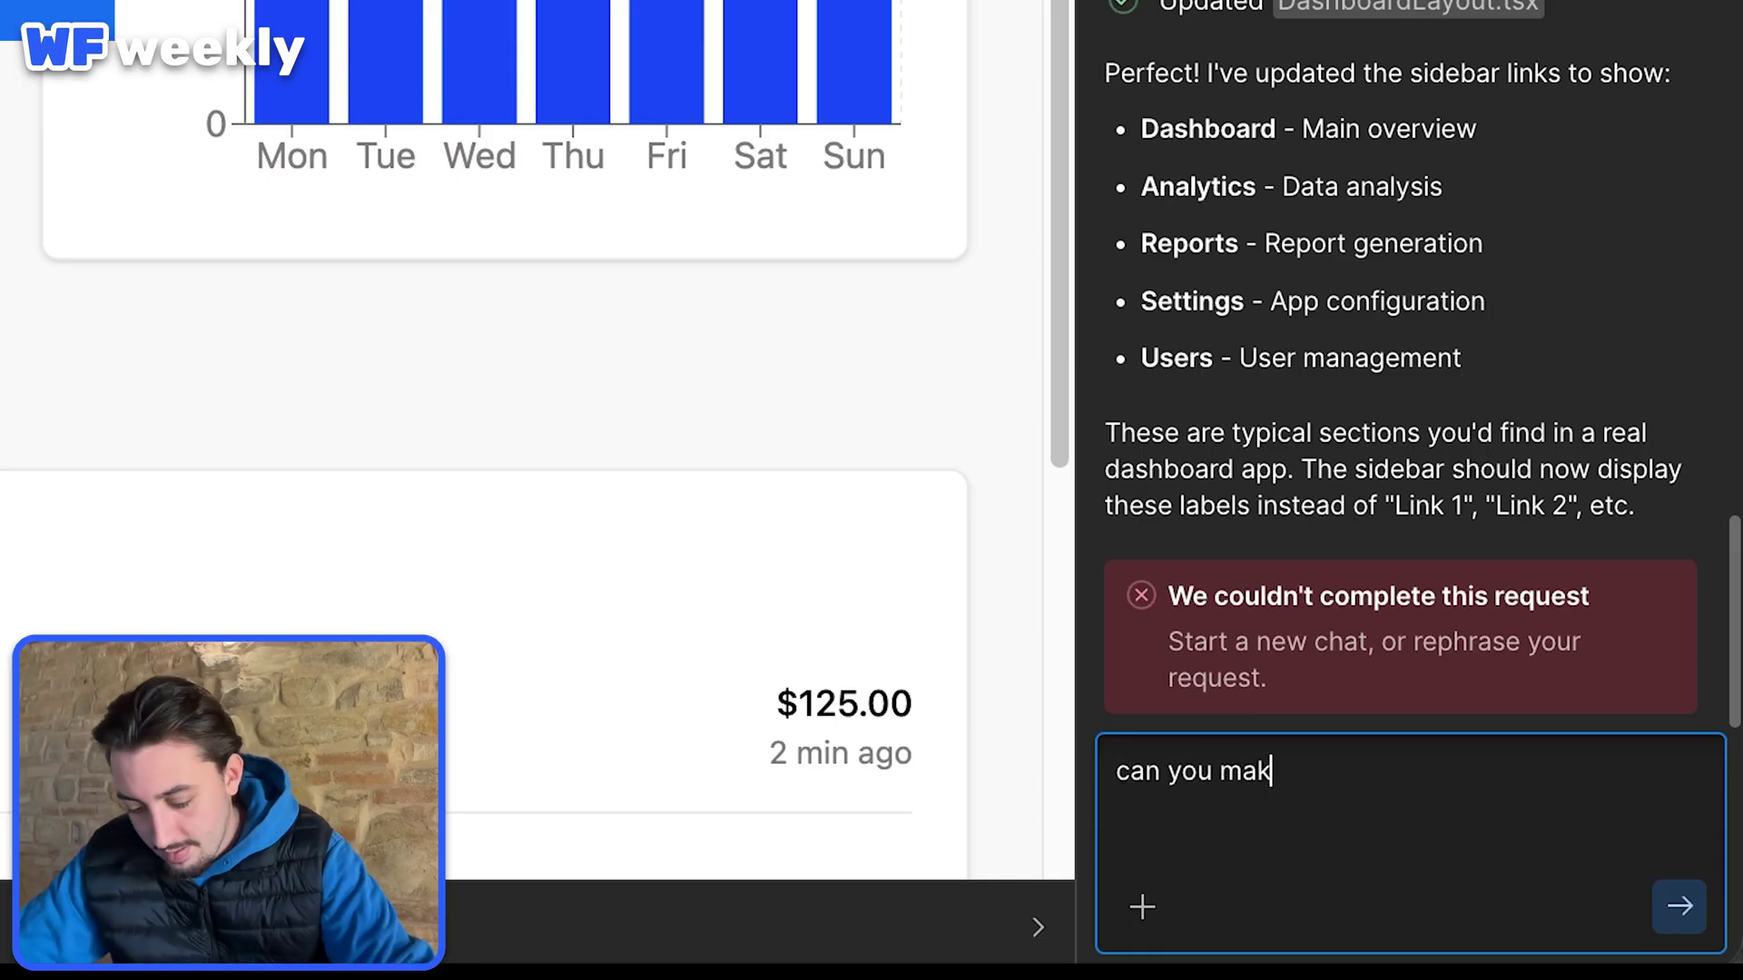
{"action": "type", "text": "e a webflow code component for the Revenue Overview card with the chart in it?"}
{"action": "key", "text": "Return"}
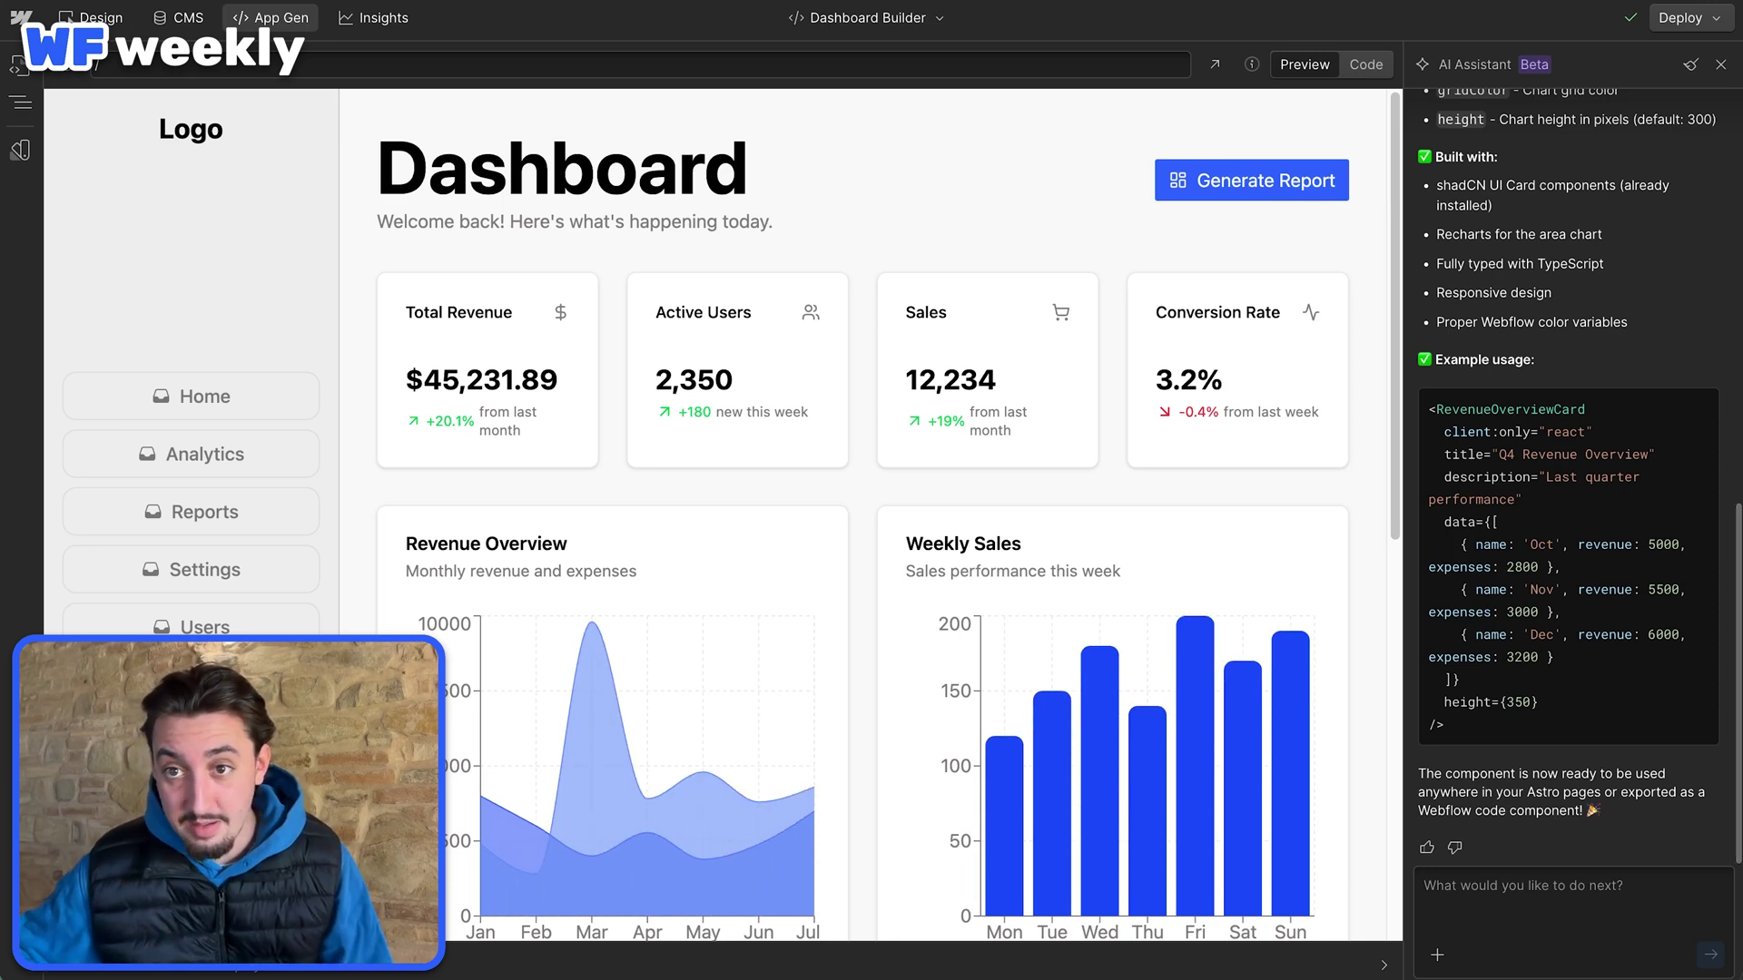
{"action": "scroll", "coordinate": [1568, 454], "scroll_direction": "up", "scroll_amount": 10}
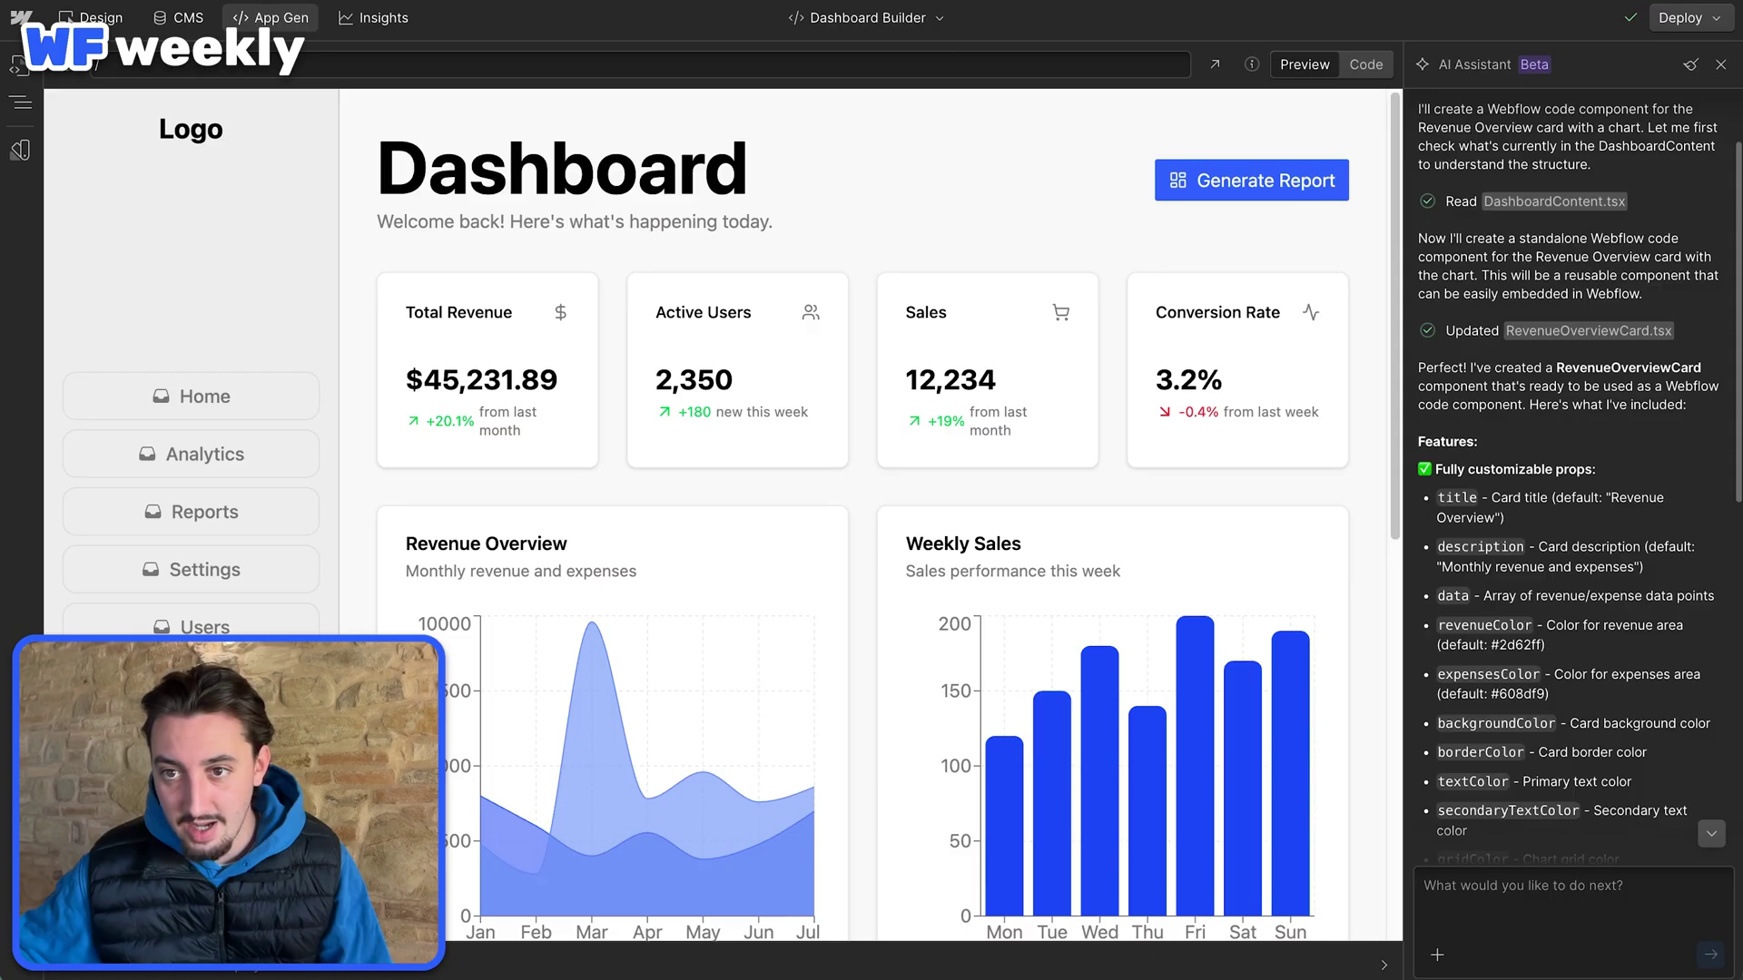
{"action": "scroll", "coordinate": [1567, 453], "scroll_direction": "down", "scroll_amount": 10}
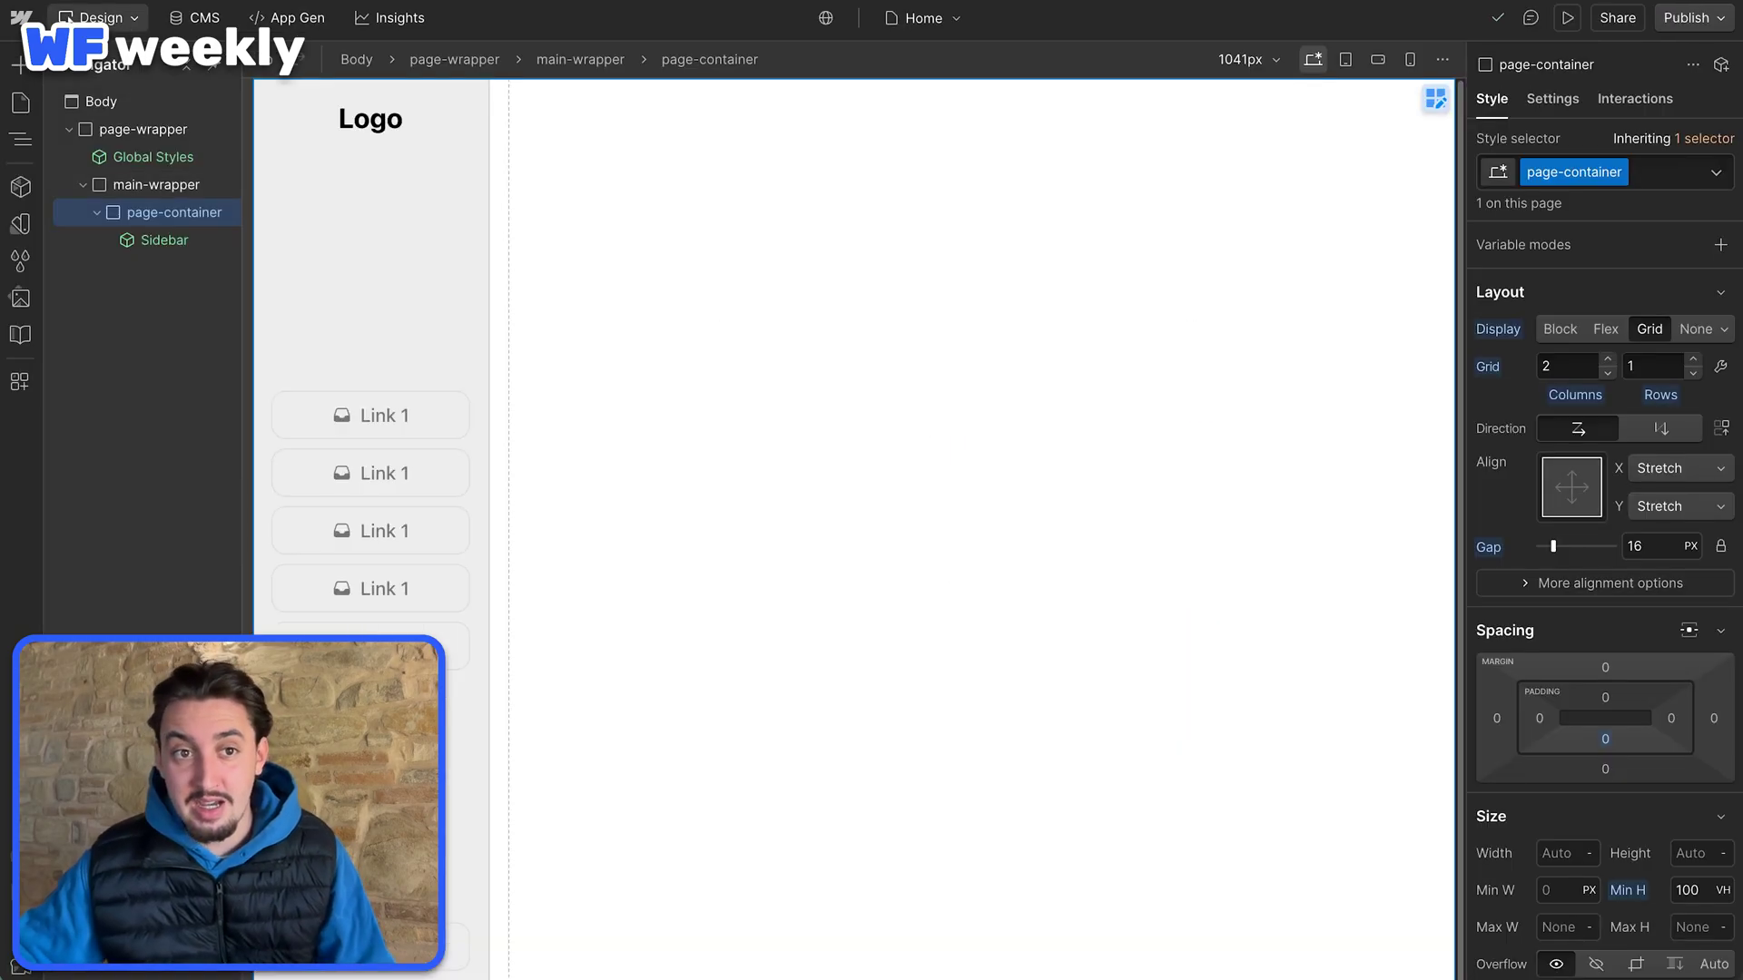
- Check the designer's components and libraries for the new code component and return to App Gen
{"action": "left_click", "coordinate": [20, 187]}
{"action": "left_click", "coordinate": [20, 335]}
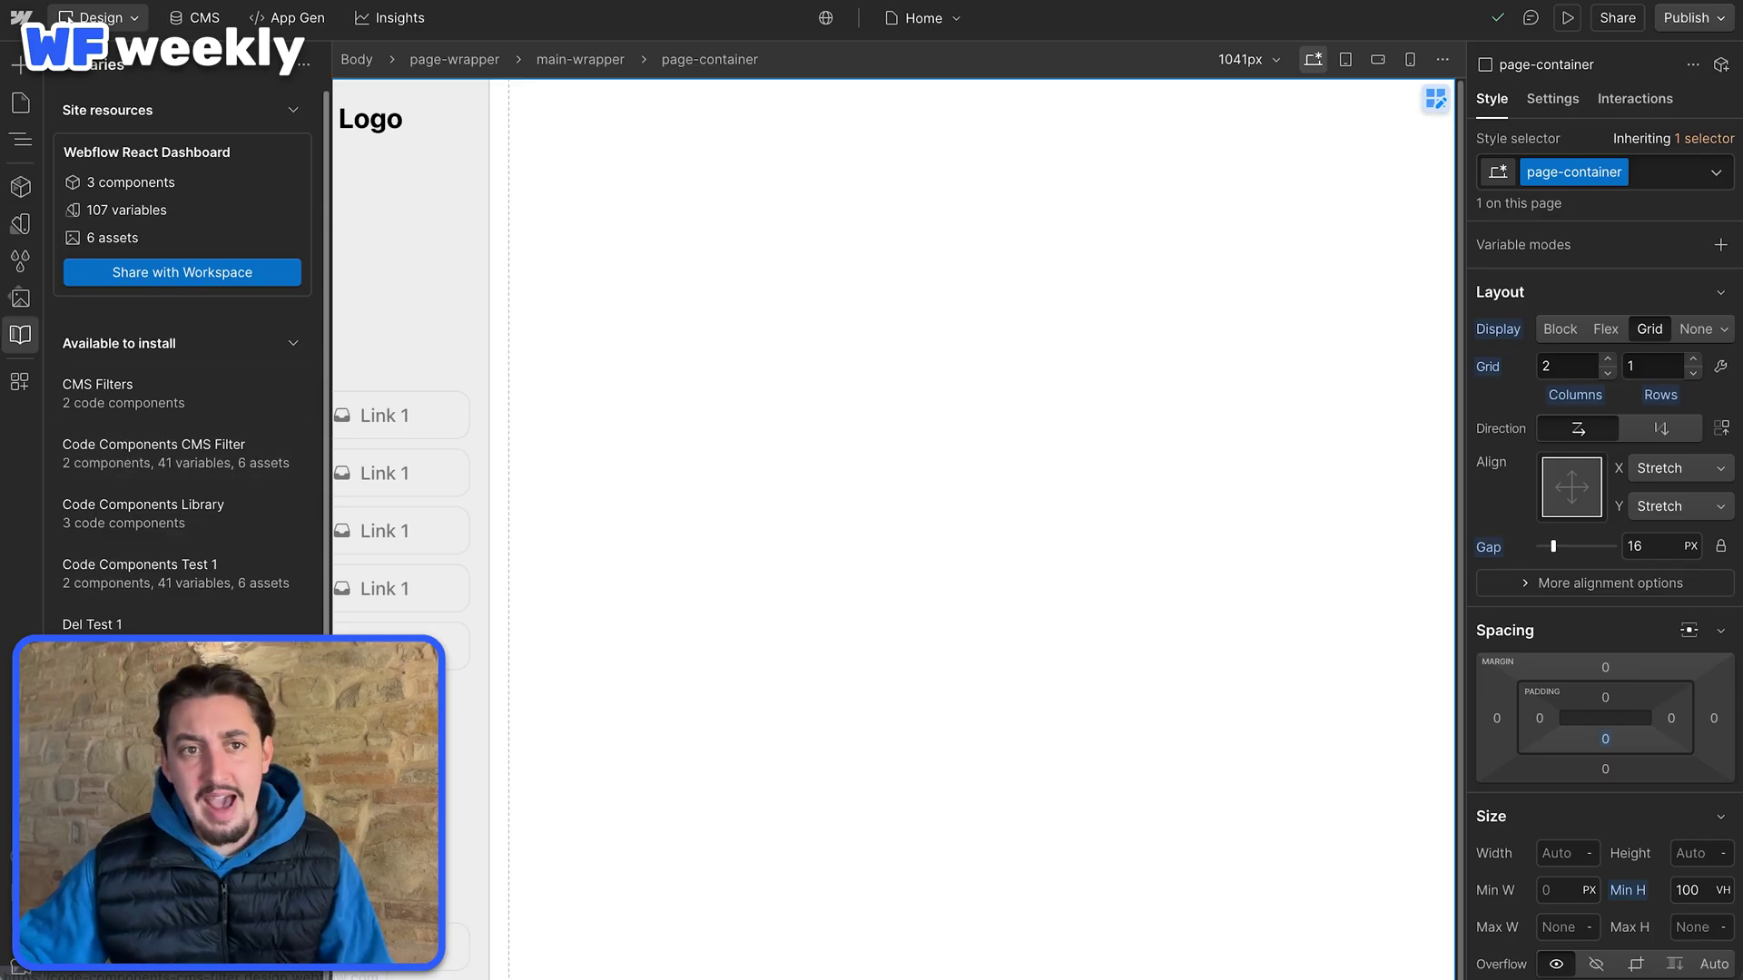
{"action": "left_click", "coordinate": [286, 18]}
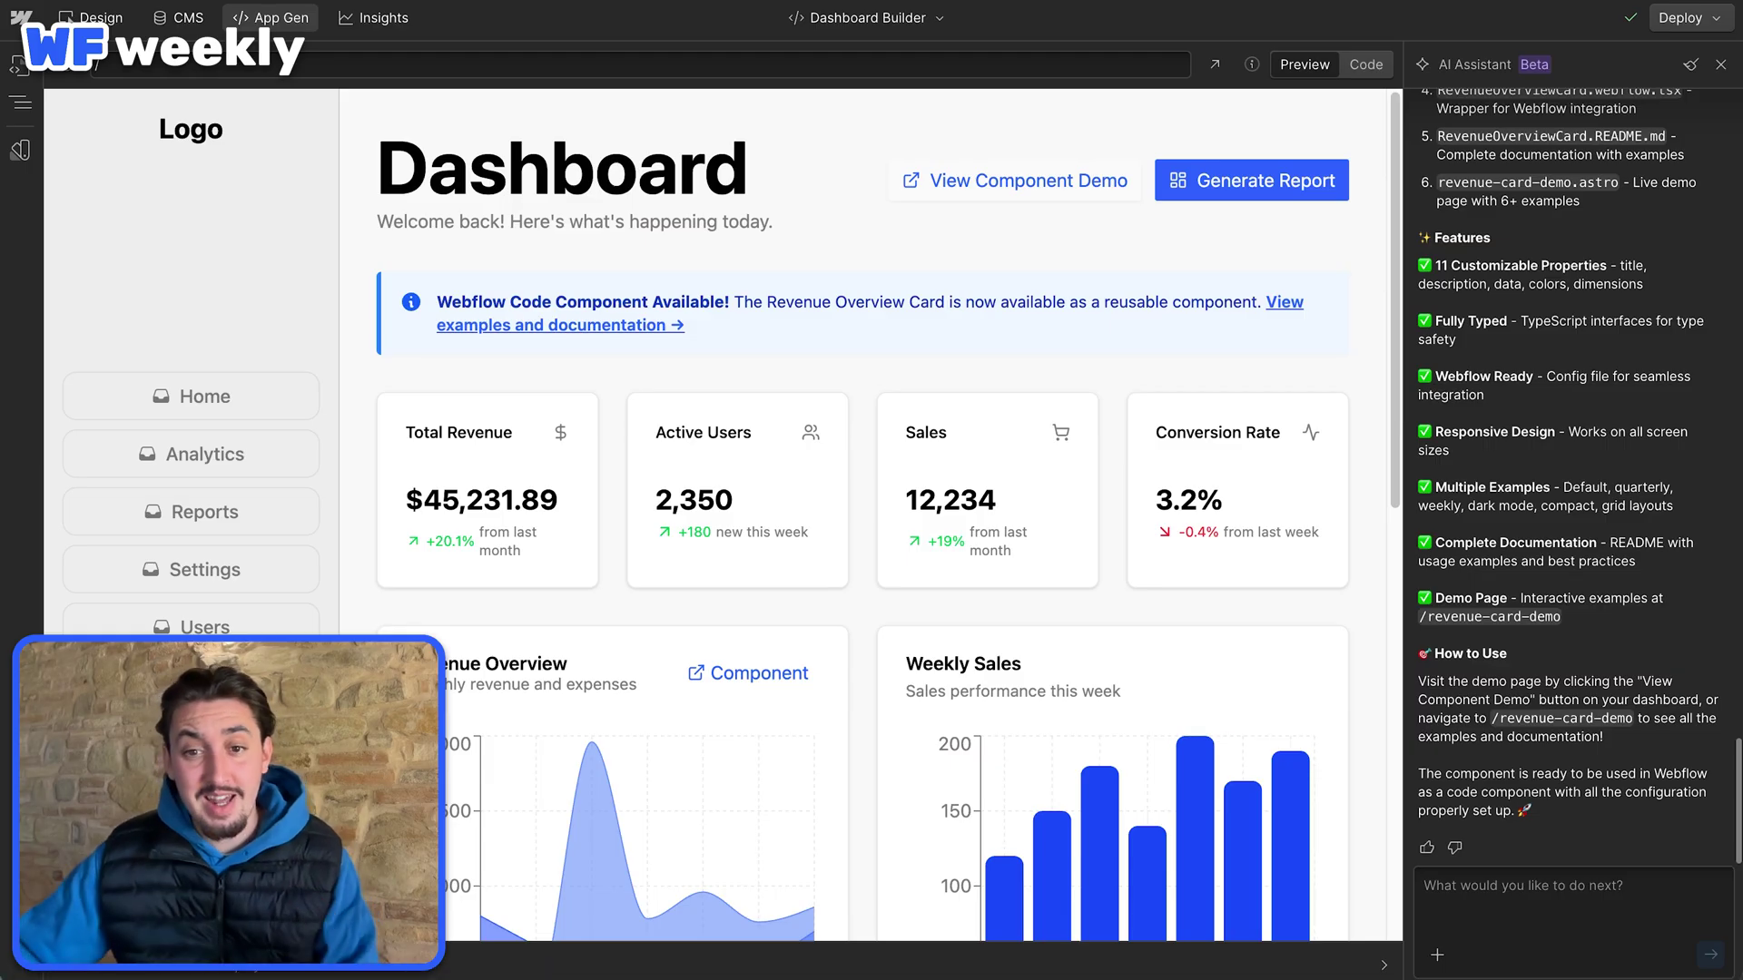
- Open the Revenue Overview card's component demo page from the dashboard and examine its example configurations
{"action": "scroll", "coordinate": [747, 521], "scroll_direction": "down", "scroll_amount": 2}
{"action": "left_click", "coordinate": [747, 521]}
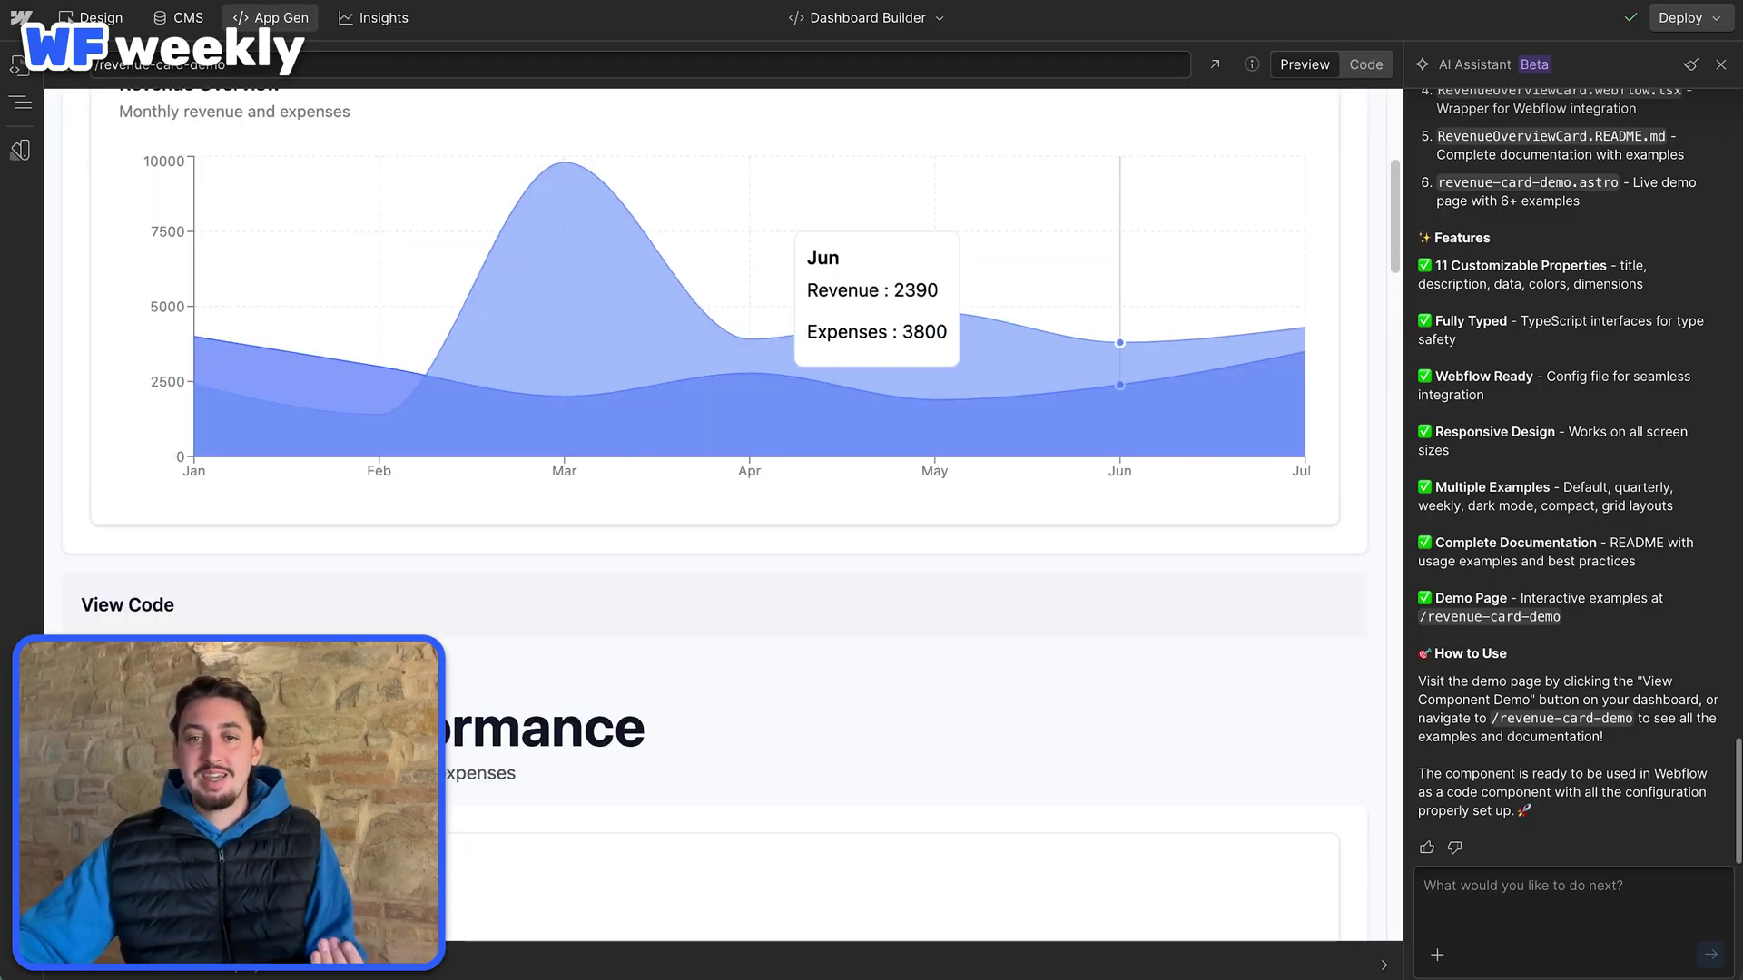
{"action": "scroll", "coordinate": [714, 509], "scroll_direction": "down", "scroll_amount": 7}
{"action": "scroll", "coordinate": [715, 509], "scroll_direction": "down", "scroll_amount": 8}
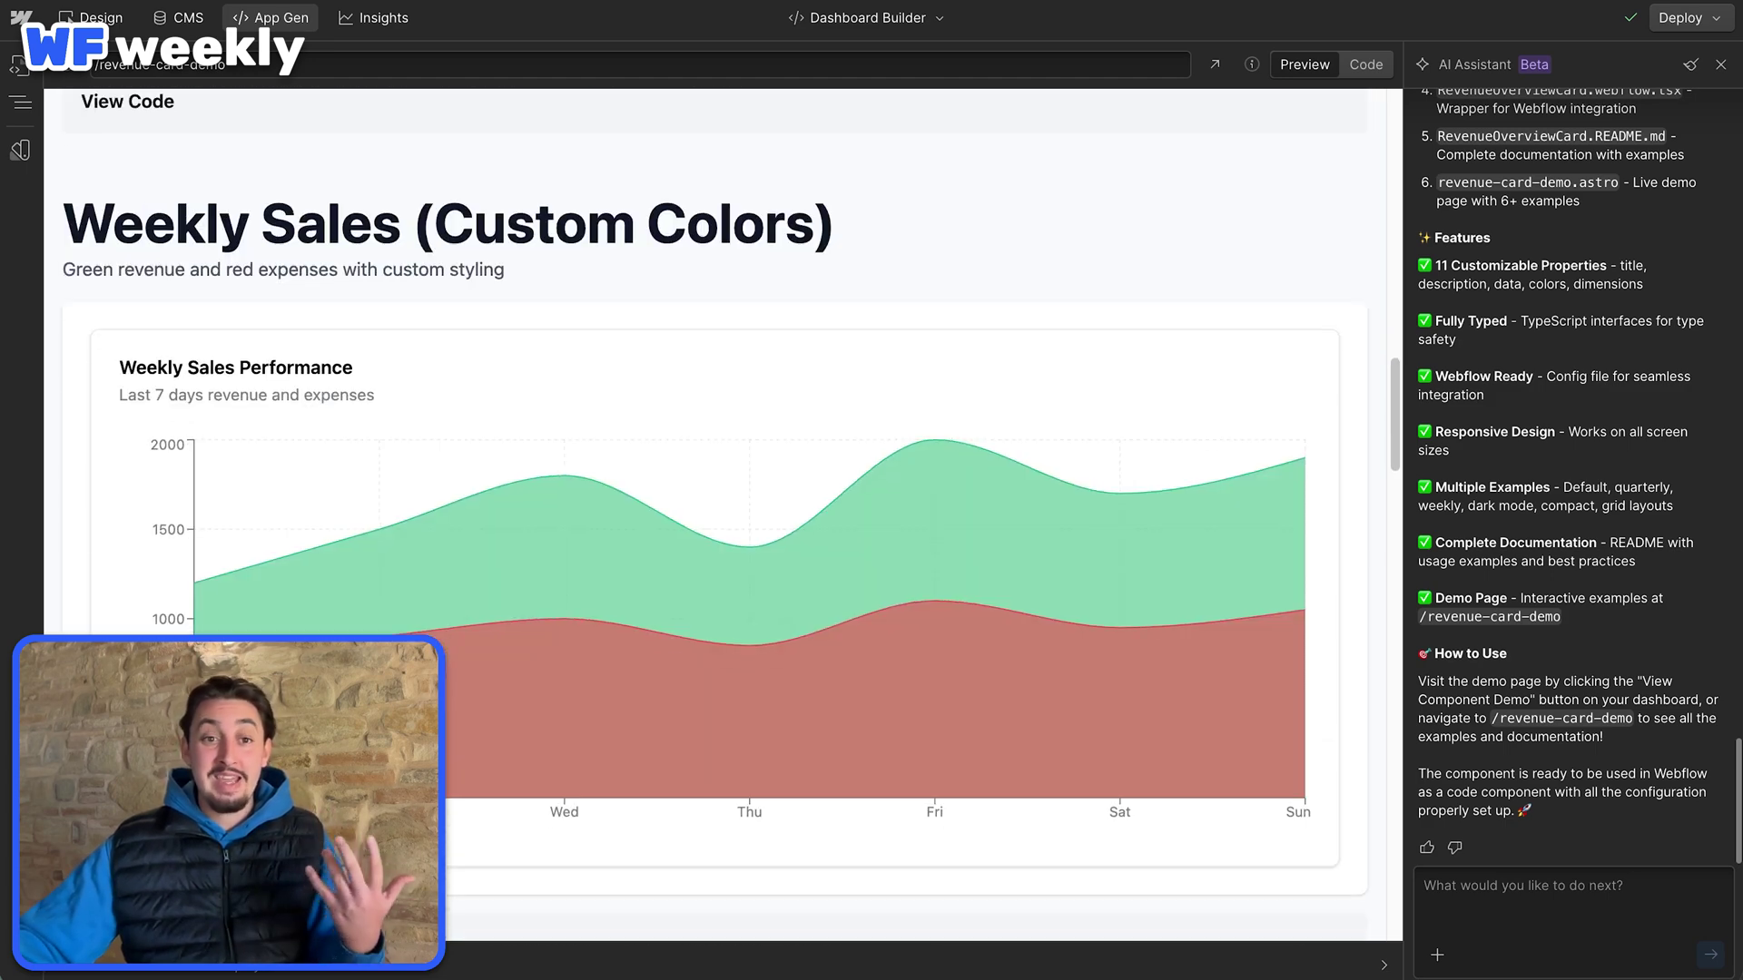
{"action": "scroll", "coordinate": [714, 508], "scroll_direction": "up", "scroll_amount": 9}
{"action": "scroll", "coordinate": [714, 508], "scroll_direction": "up", "scroll_amount": 9}
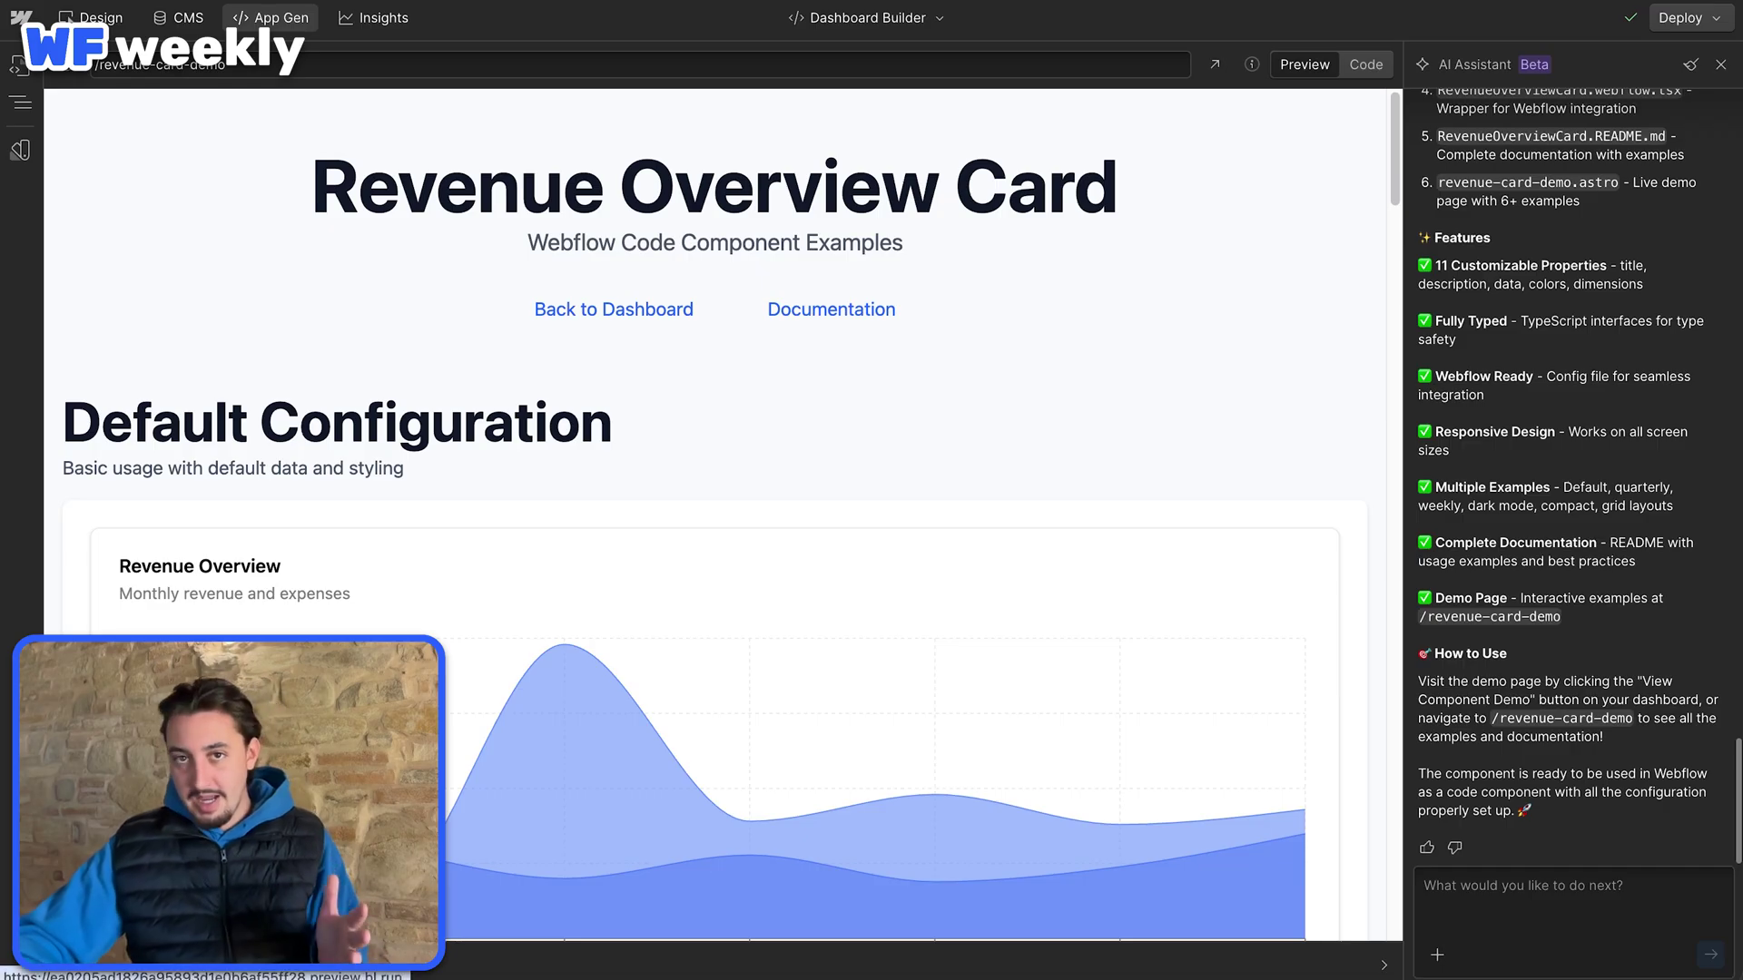
{"action": "scroll", "coordinate": [751, 311], "scroll_direction": "down", "scroll_amount": 15}
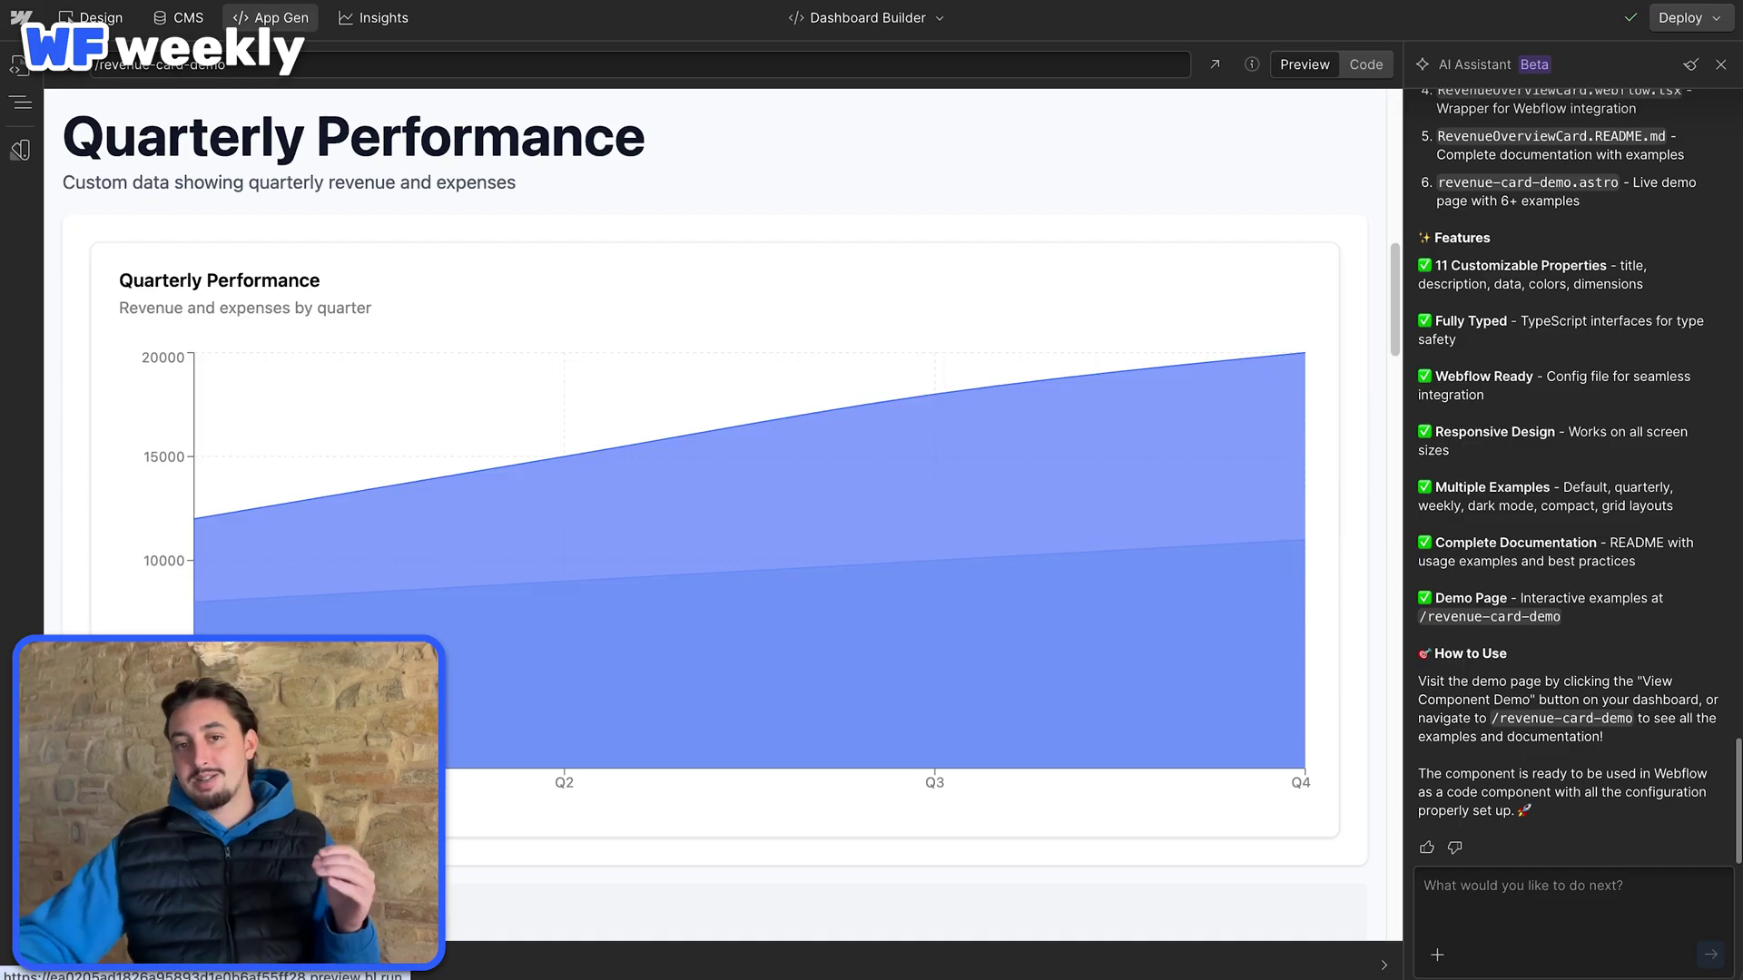
{"action": "scroll", "coordinate": [751, 312], "scroll_direction": "up", "scroll_amount": 8}
{"action": "scroll", "coordinate": [752, 311], "scroll_direction": "up", "scroll_amount": 8}
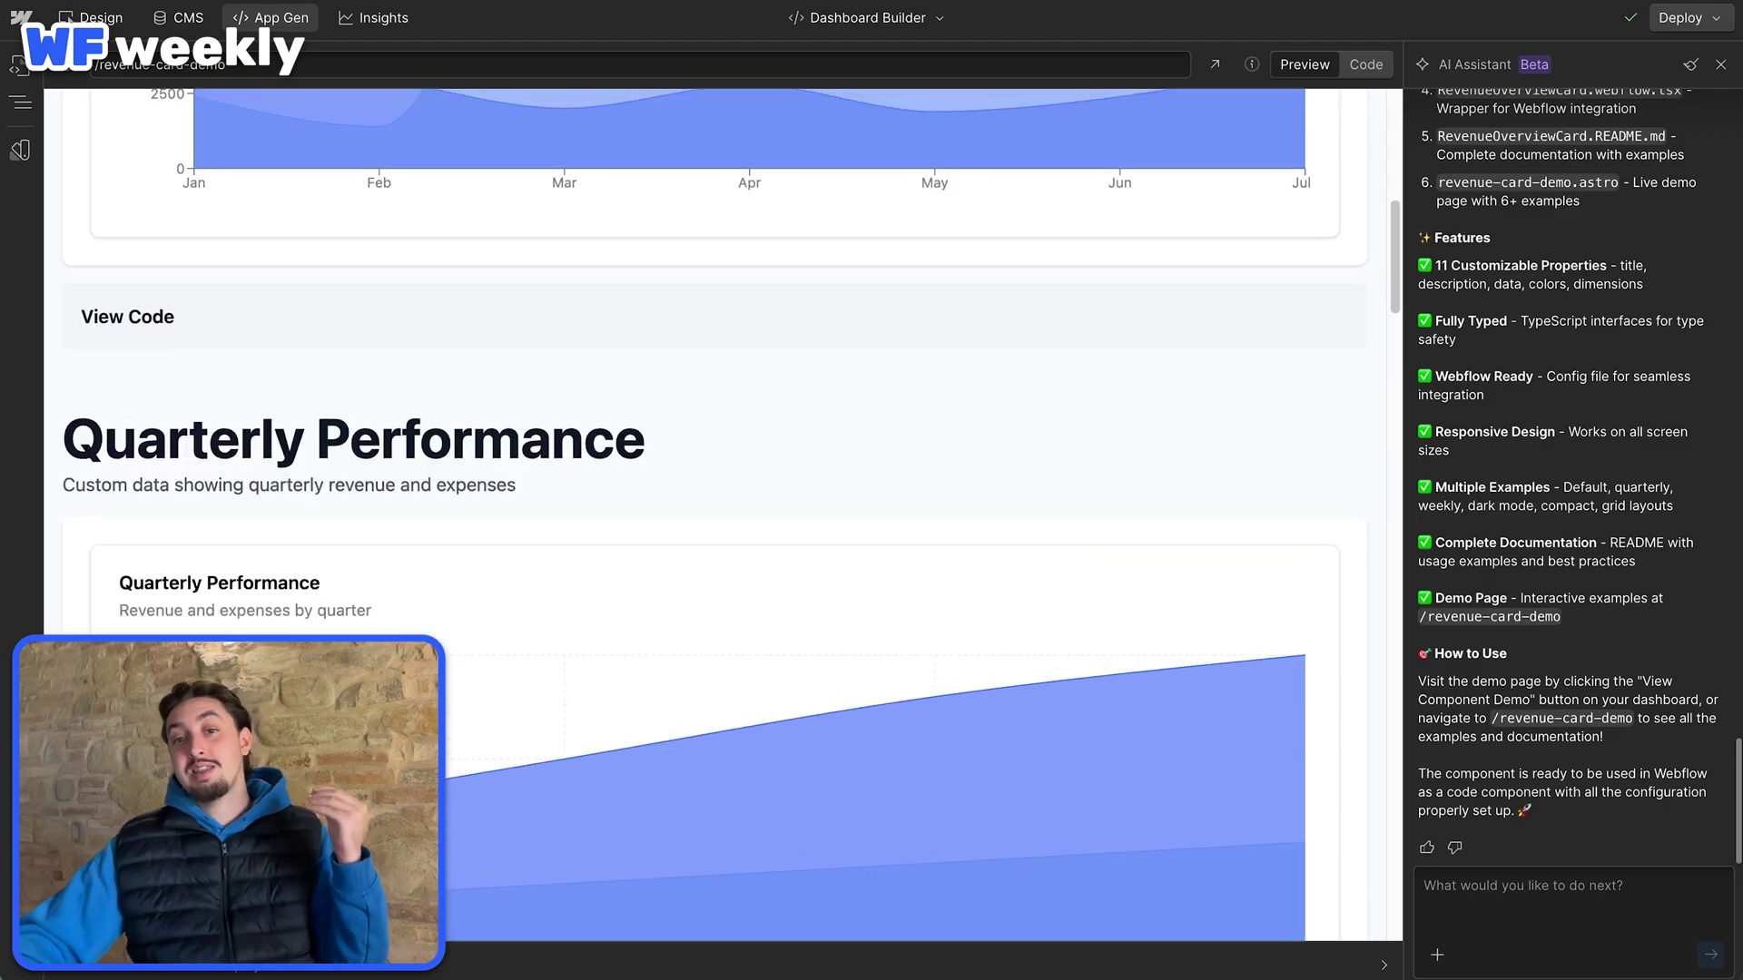
{"action": "scroll", "coordinate": [750, 745], "scroll_direction": "up", "scroll_amount": 9}
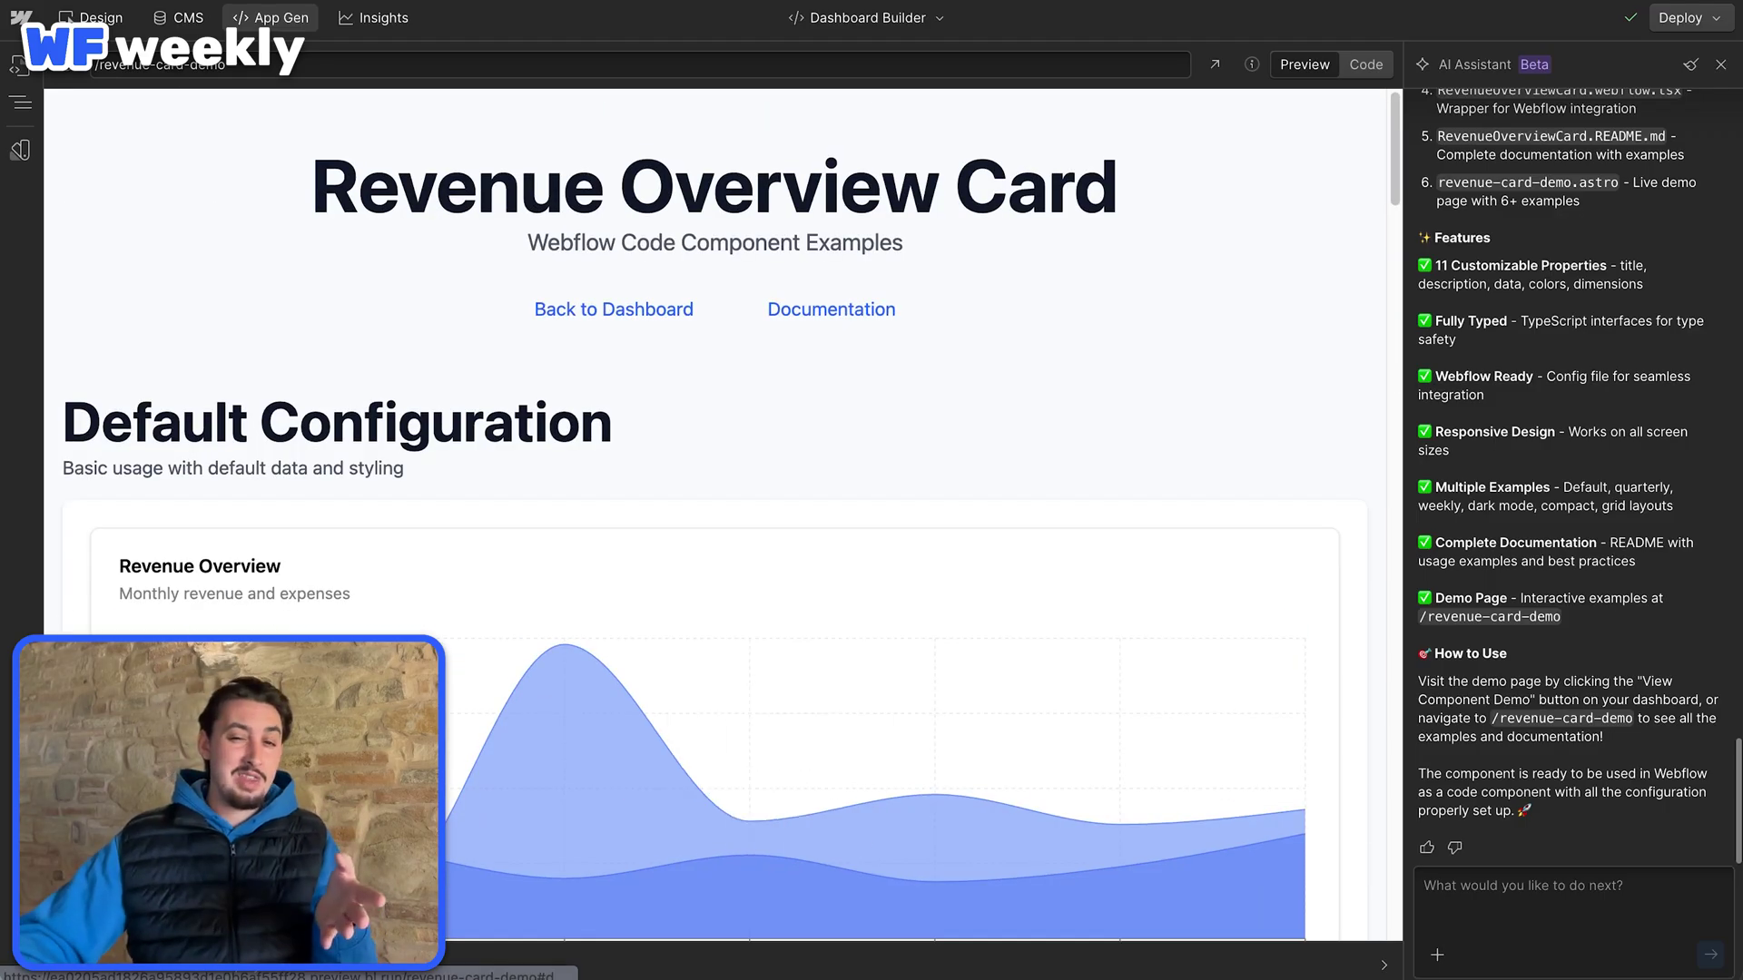
{"action": "scroll", "coordinate": [715, 509], "scroll_direction": "down", "scroll_amount": 7}
{"action": "scroll", "coordinate": [715, 508], "scroll_direction": "up", "scroll_amount": 6}
{"action": "scroll", "coordinate": [716, 508], "scroll_direction": "up", "scroll_amount": 1}
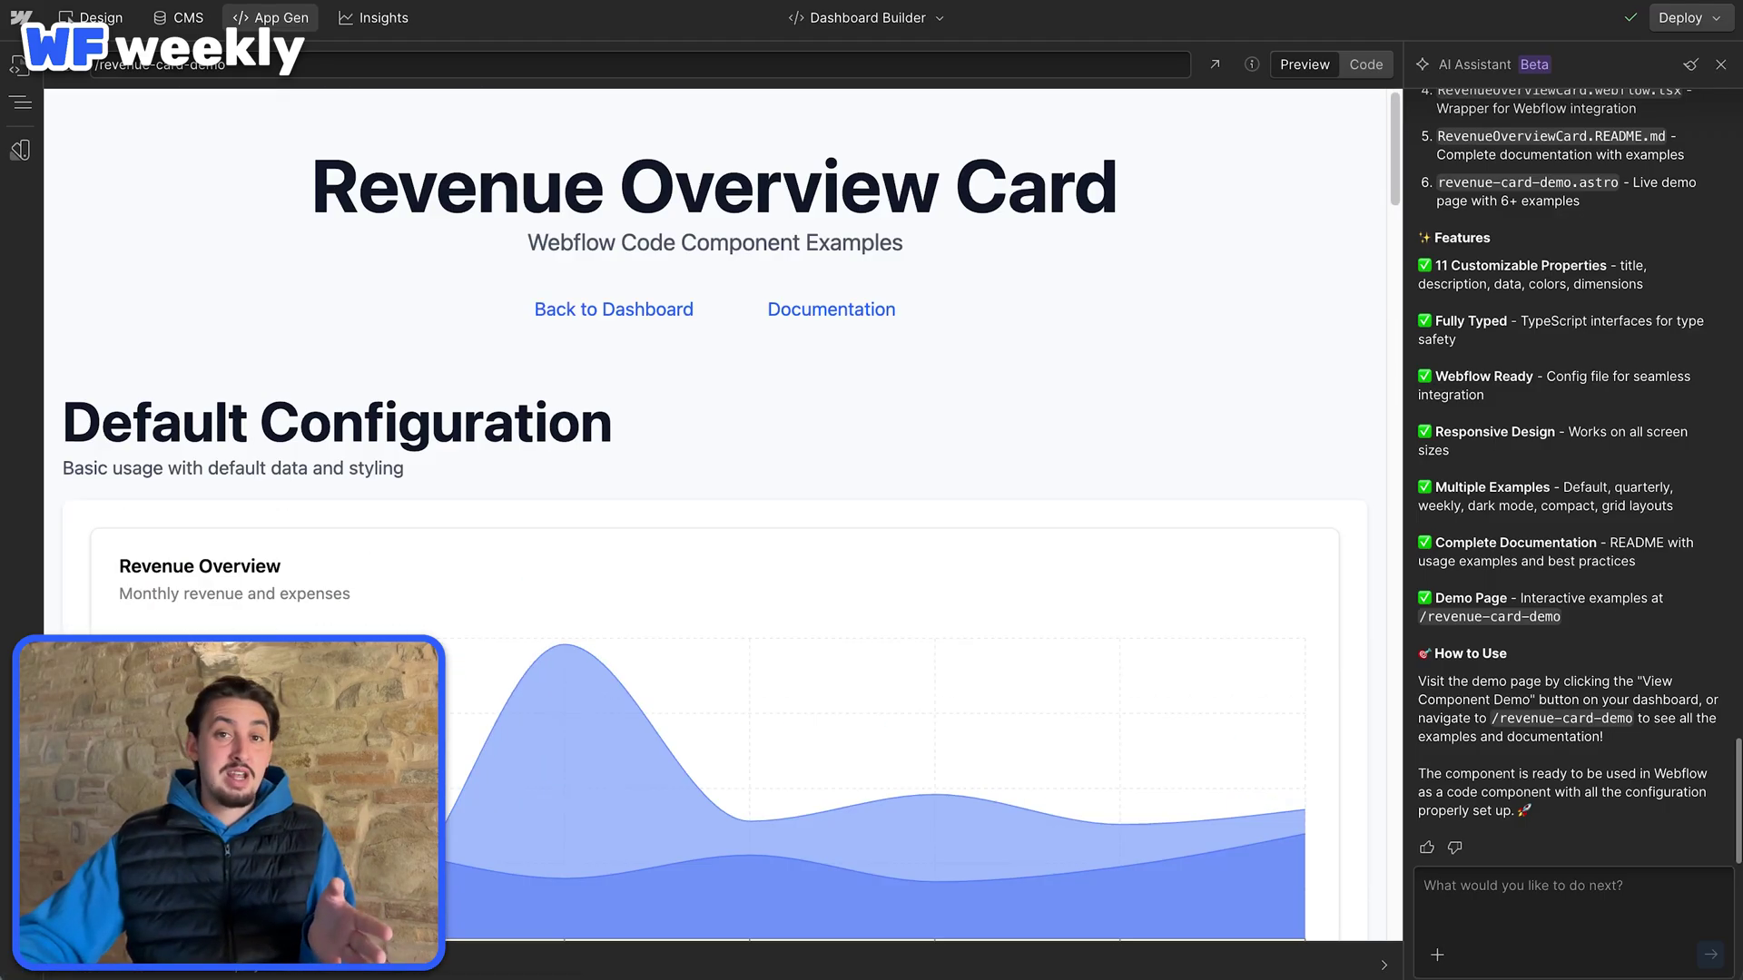